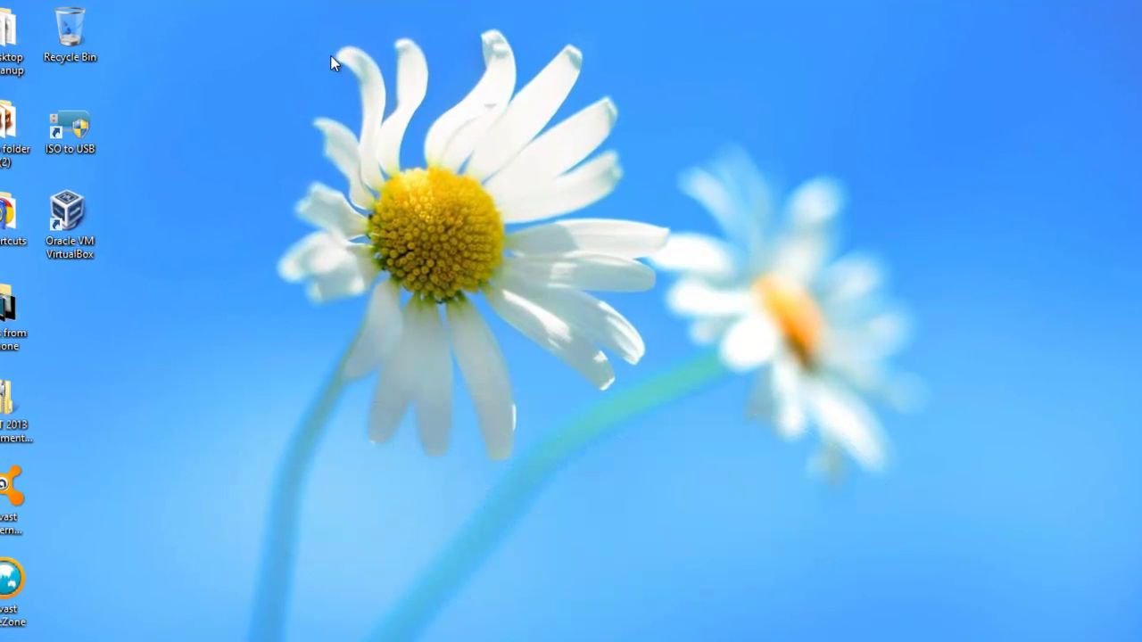
Switch to the Serv R2 virtual machine, open the server's Remote Desktop configuration and view its list of permitted users
{"action": "mouse_move", "coordinate": [329, 2]}
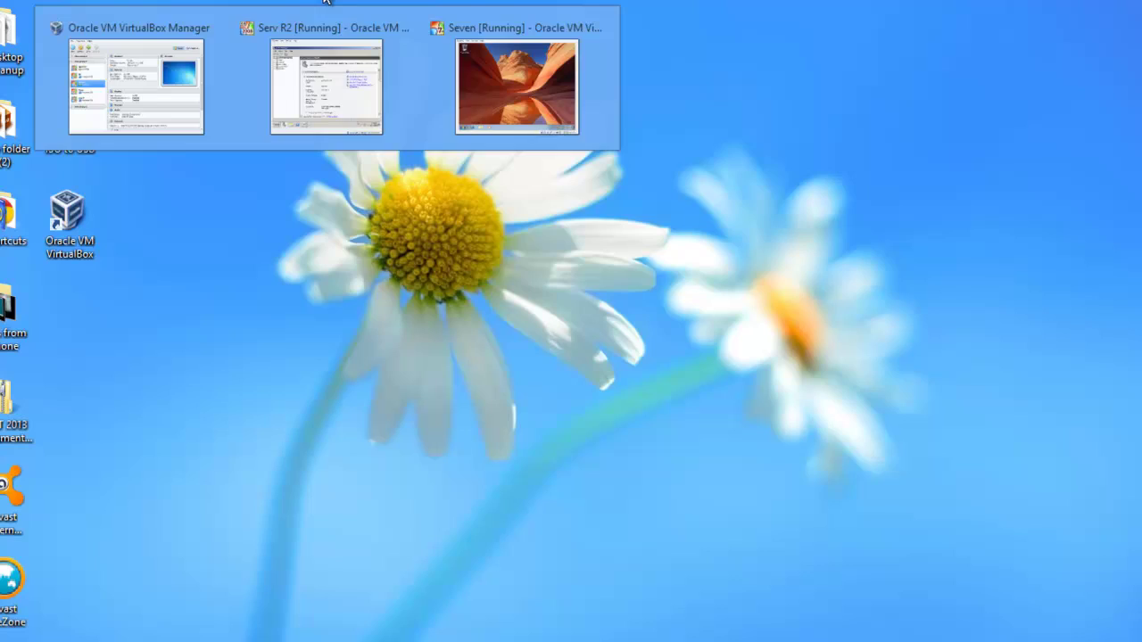
{"action": "left_click", "coordinate": [282, 82]}
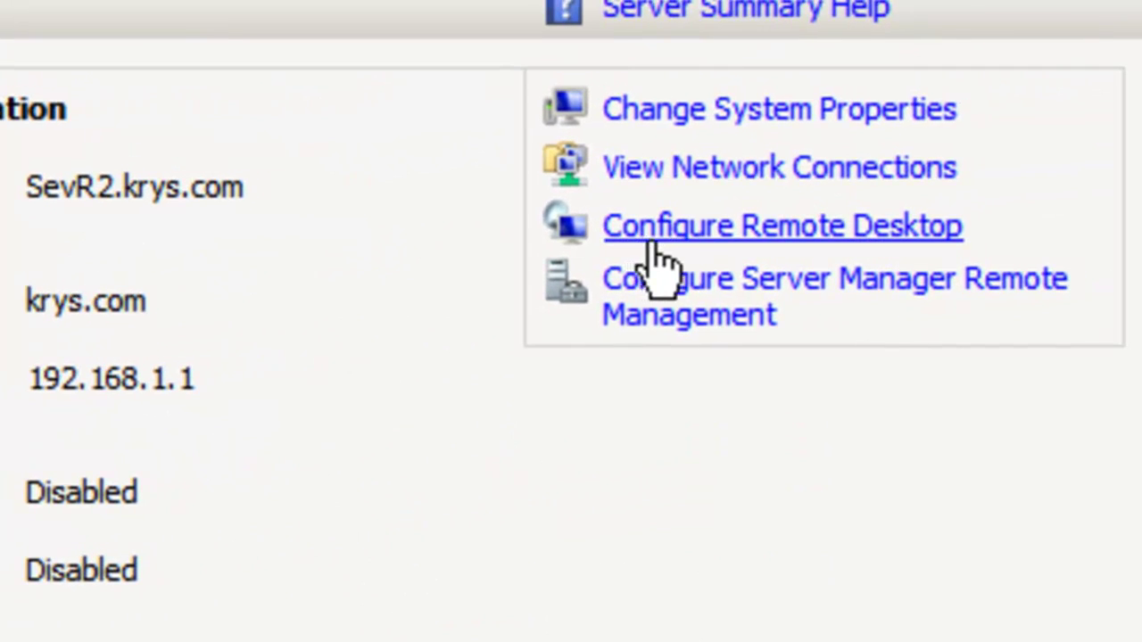
{"action": "left_click", "coordinate": [788, 228]}
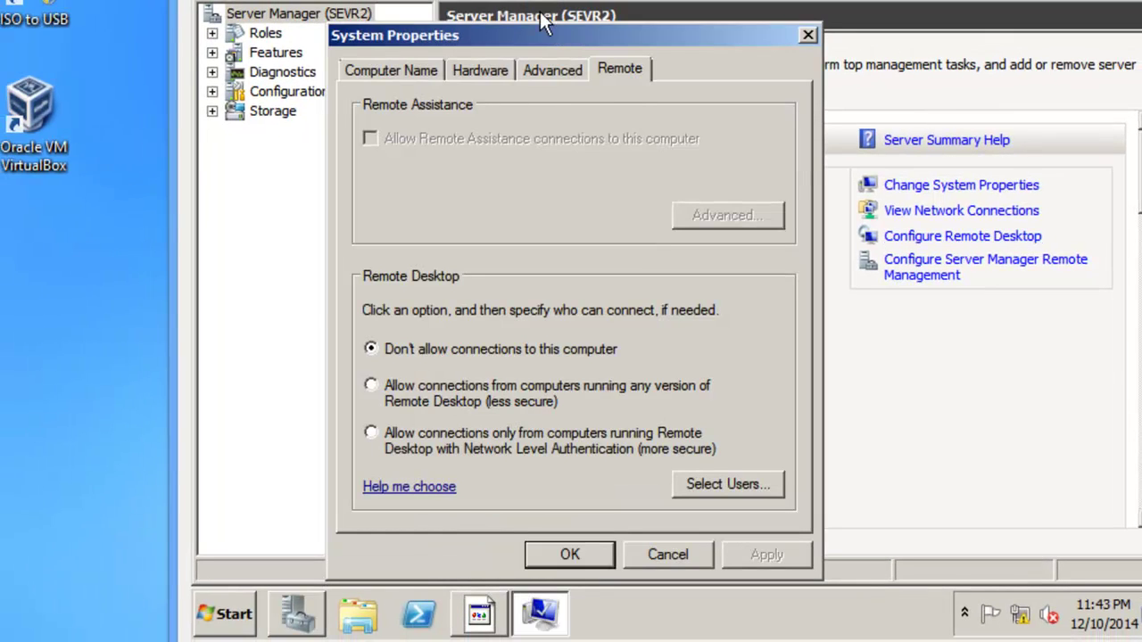
{"action": "left_click_drag", "start_coordinate": [540, 33], "coordinate": [591, 7]}
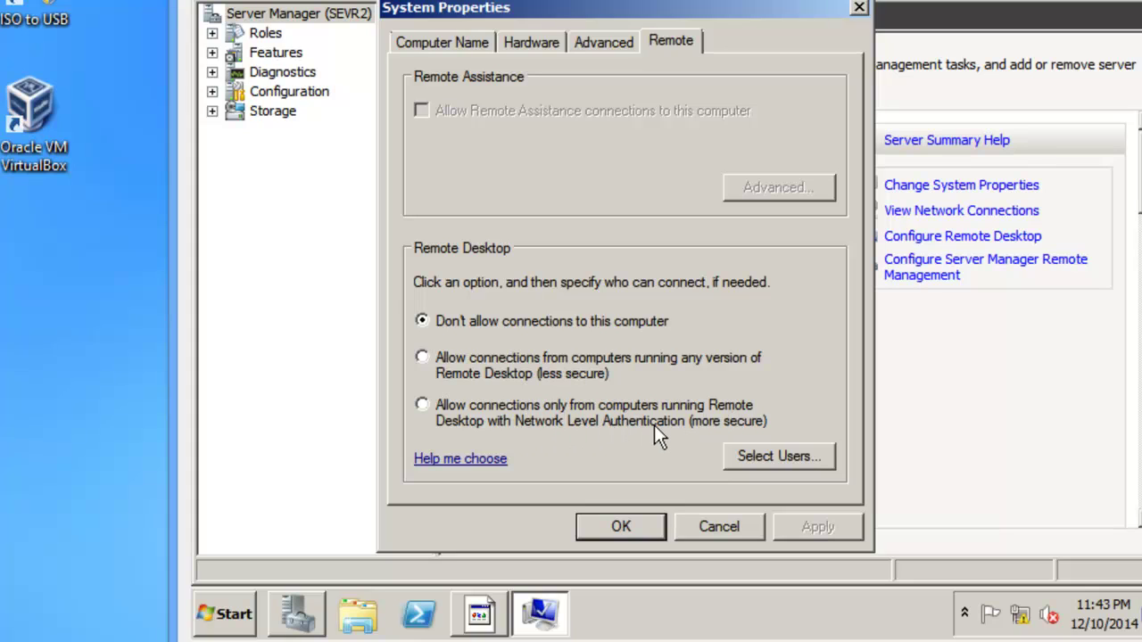
{"action": "left_click", "coordinate": [773, 457]}
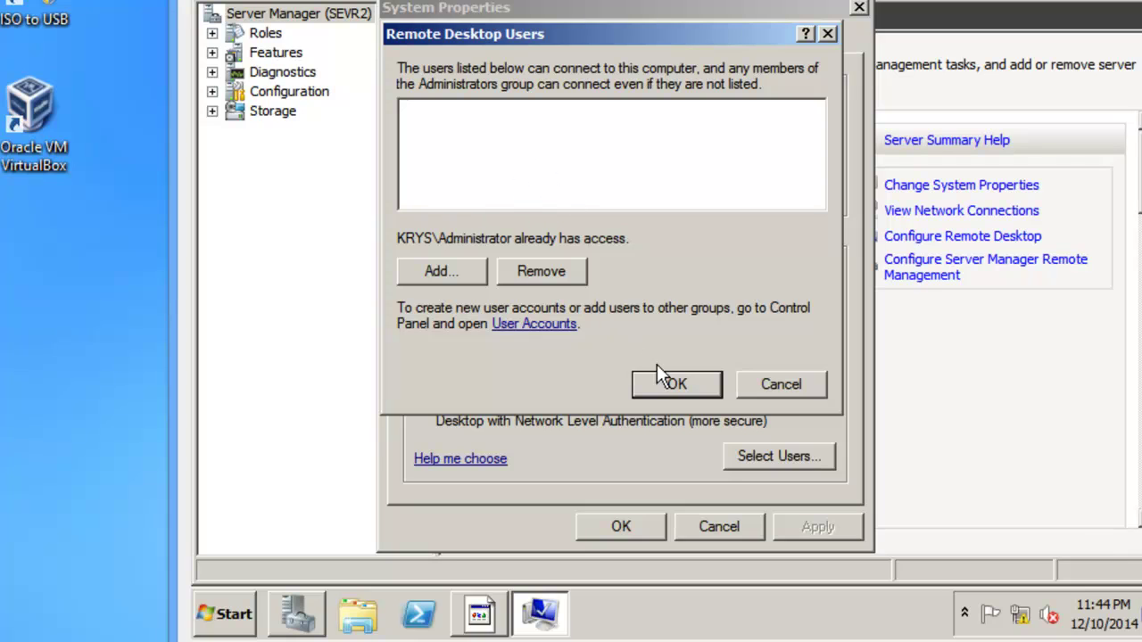
{"action": "left_click", "coordinate": [795, 383]}
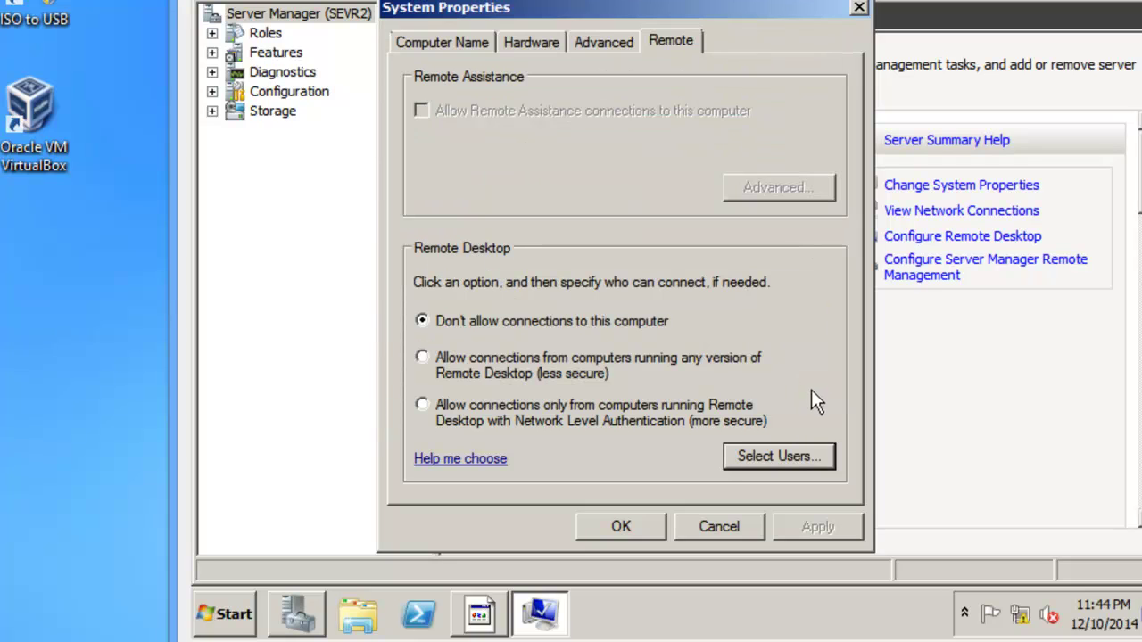
Allow connections from computers running any version of Remote Desktop, accepting the firewall exception, and apply the system properties
{"action": "left_click", "coordinate": [424, 358]}
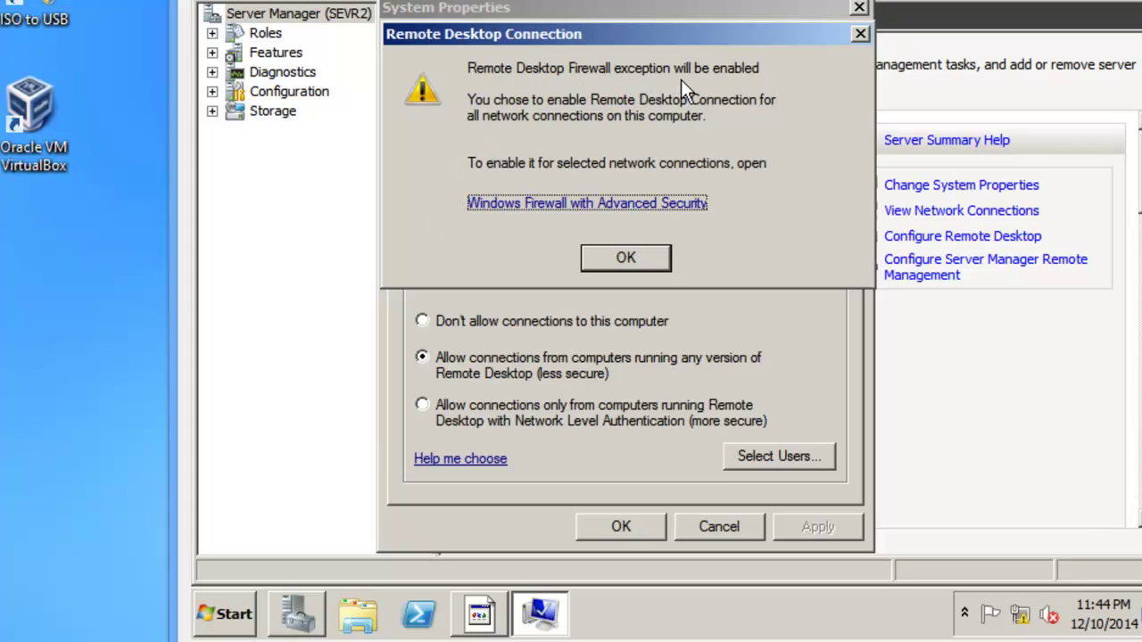
{"action": "left_click", "coordinate": [626, 258]}
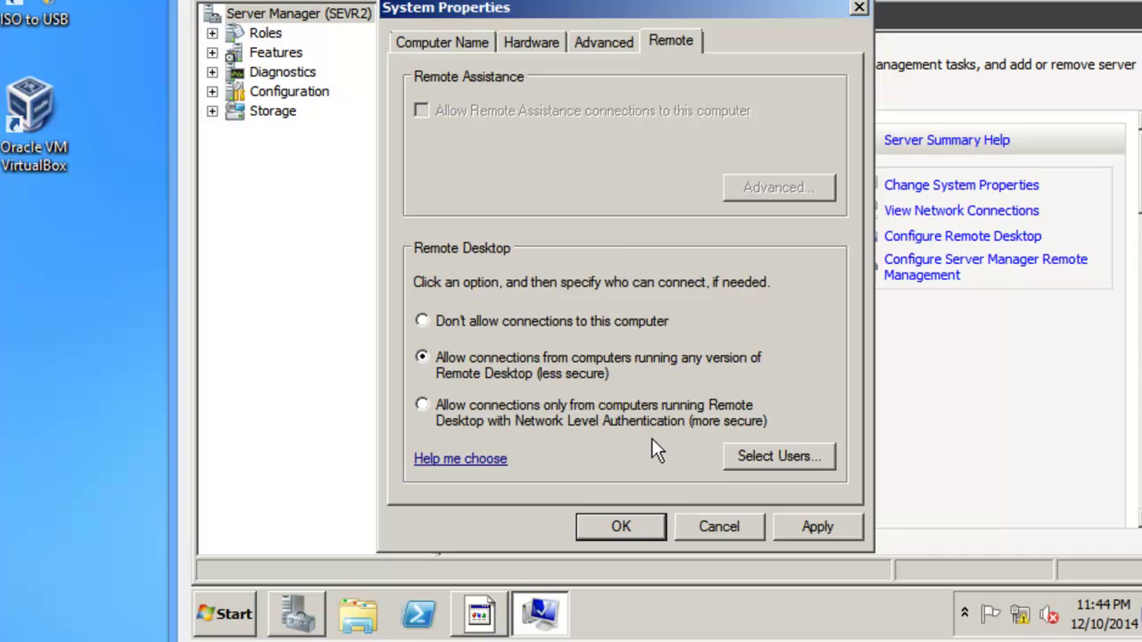
{"action": "left_click", "coordinate": [817, 527]}
{"action": "left_click", "coordinate": [622, 526]}
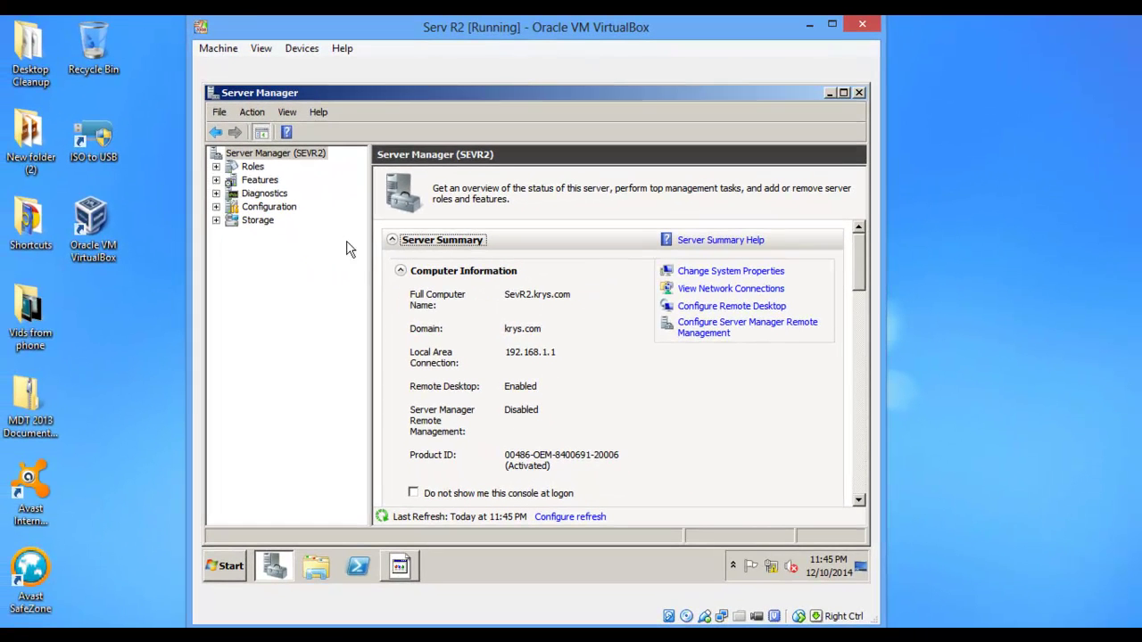
Switch to the Seven virtual machine and open Remote Desktop Connection
{"action": "mouse_move", "coordinate": [340, 7]}
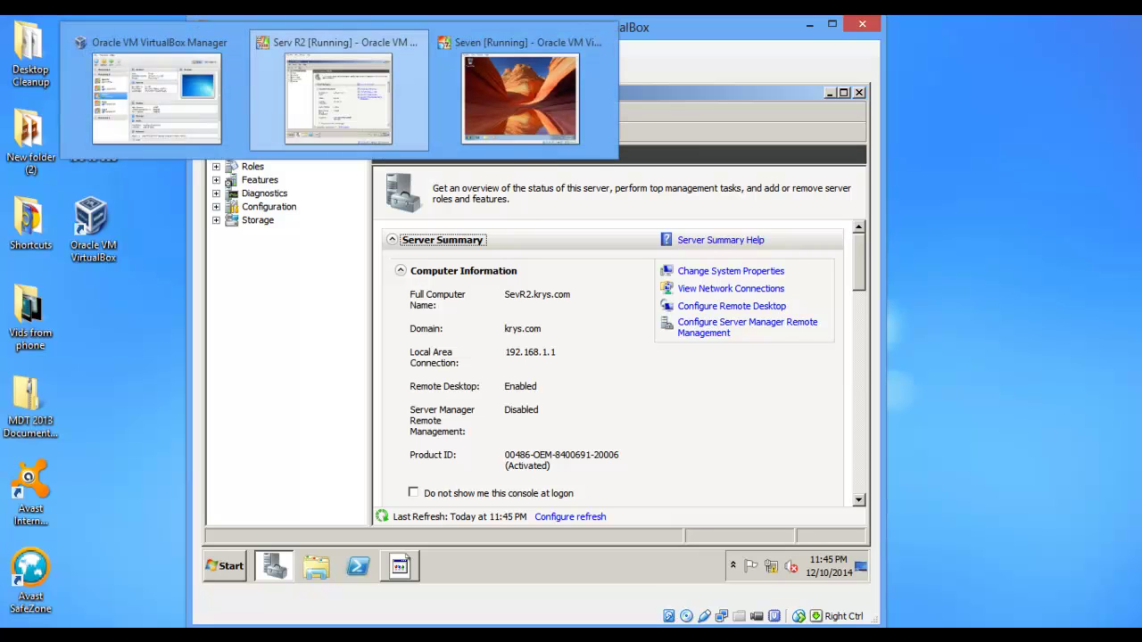
{"action": "left_click", "coordinate": [451, 73]}
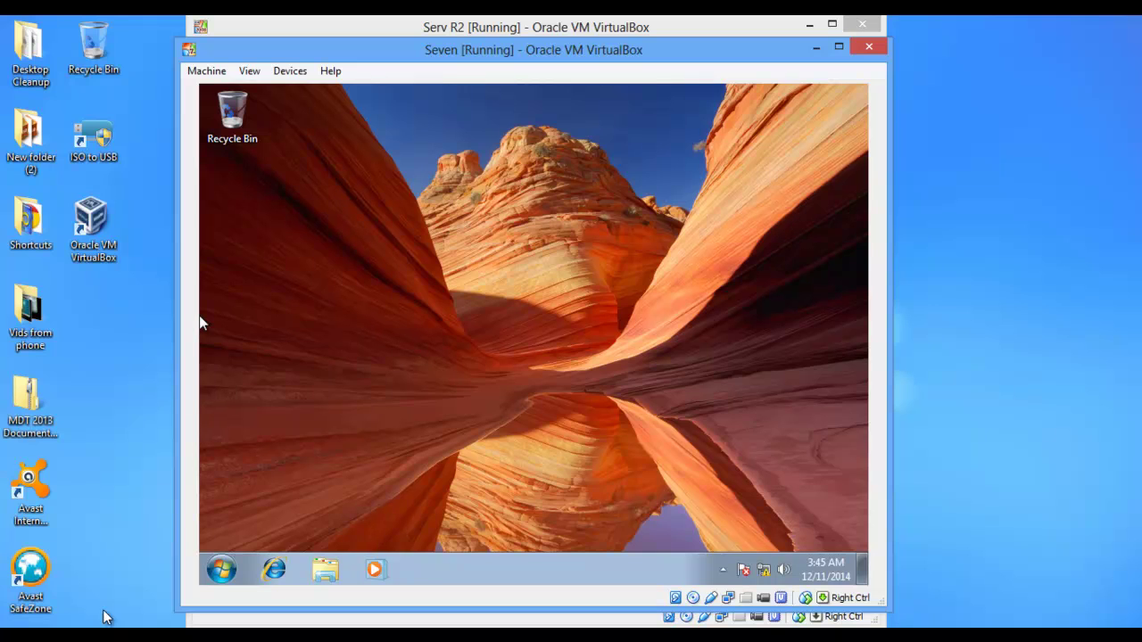
{"action": "left_click", "coordinate": [221, 569]}
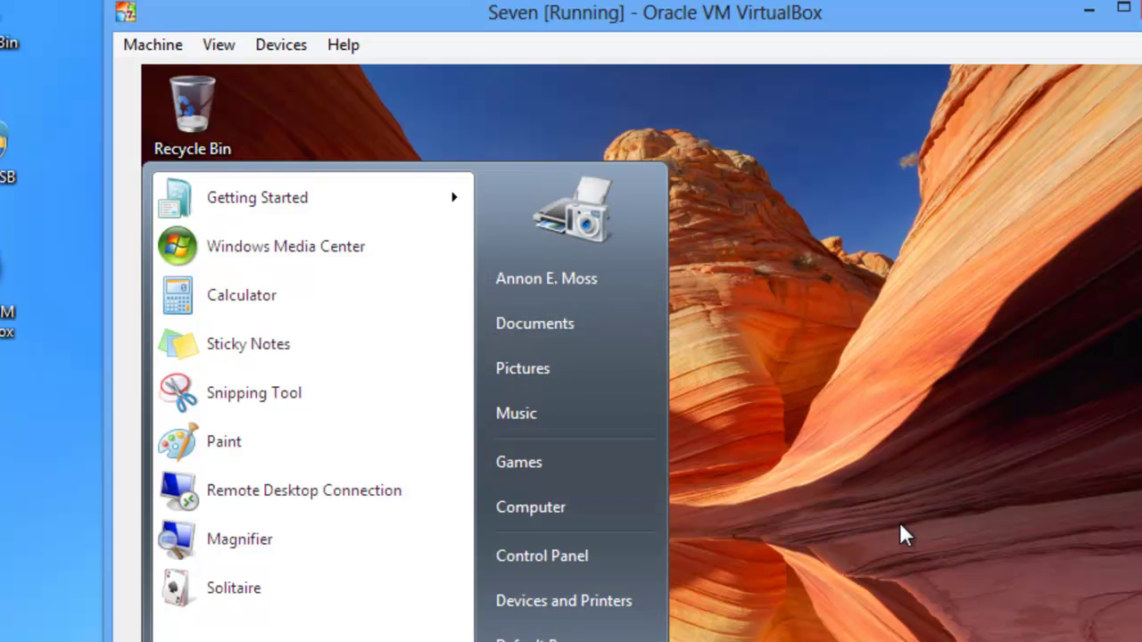
{"action": "left_click", "coordinate": [288, 496]}
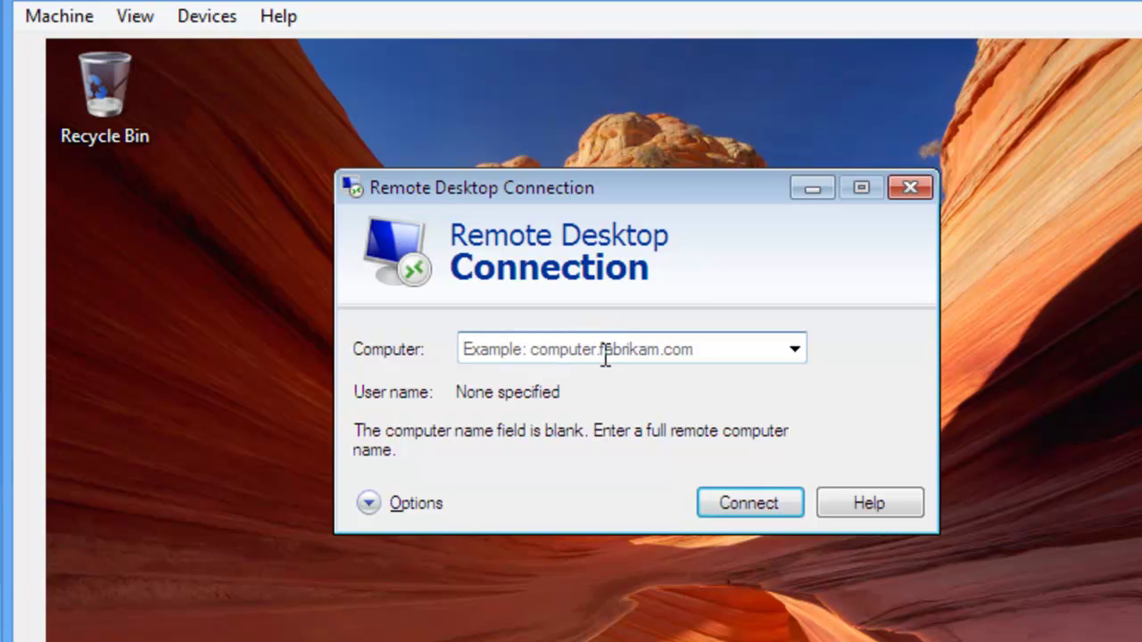
Start a remote connection to the computer at 192.168.1.1
{"action": "type", "text": "9"}
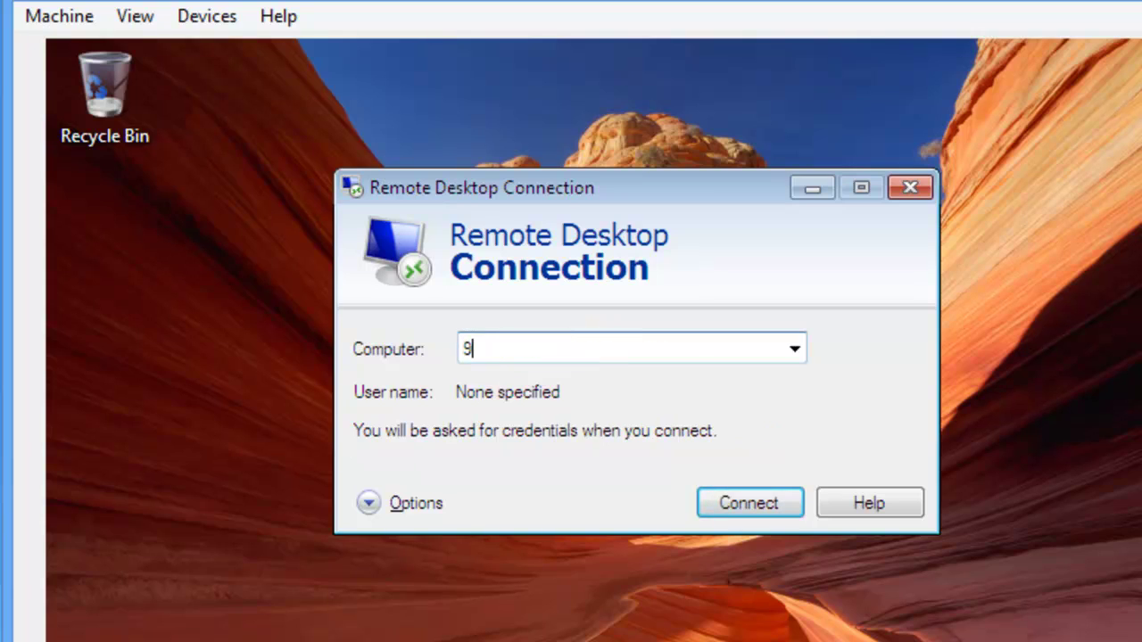
{"action": "key", "text": "BackSpace"}
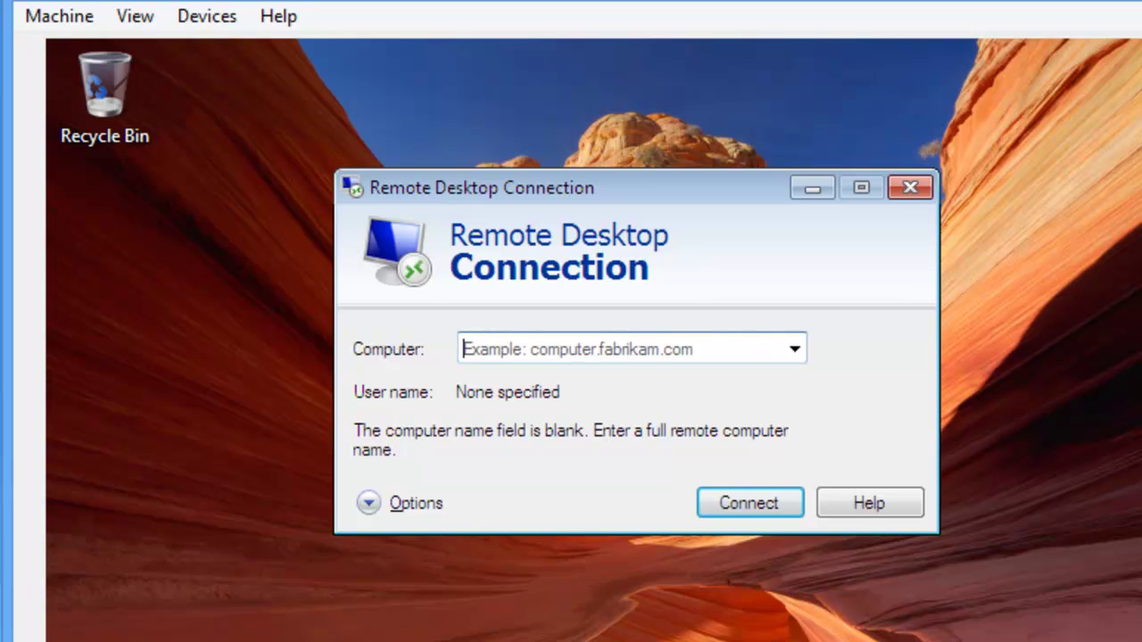
{"action": "type", "text": "192.1"}
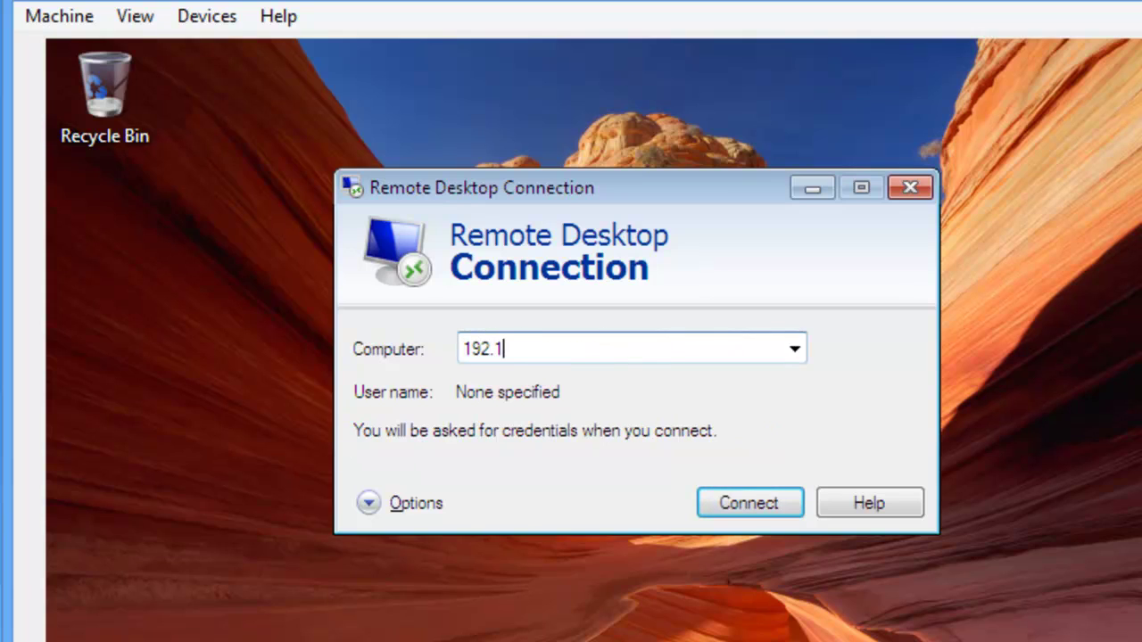
{"action": "type", "text": "68.1.1"}
{"action": "key", "text": "Return"}
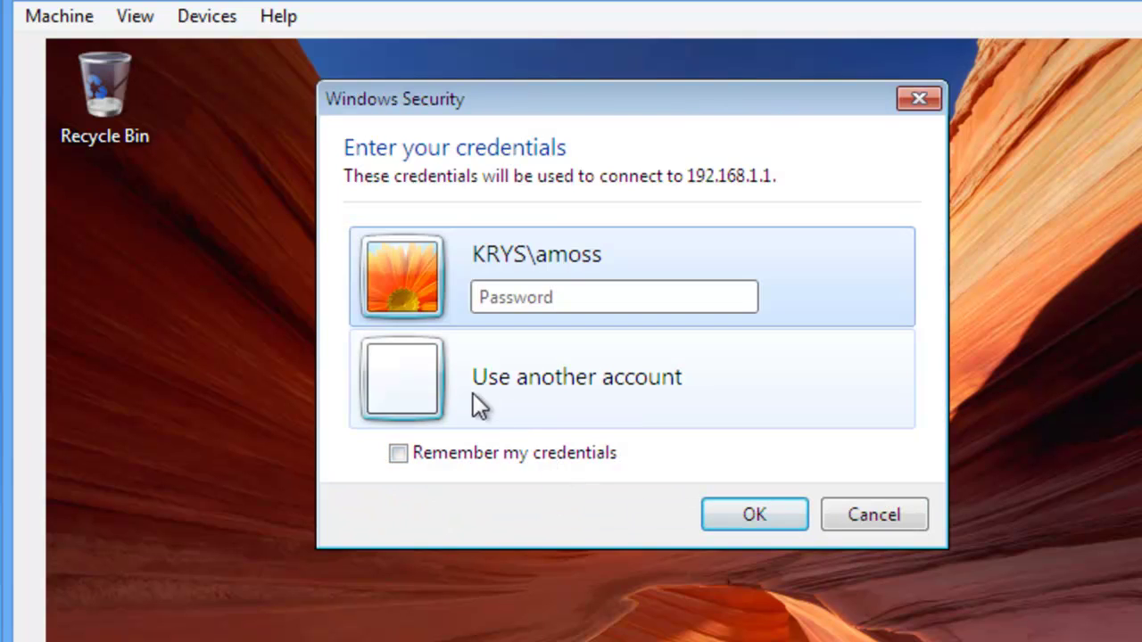
Log on with another account using the user name Administrator and its password, and connect despite the certificate errors
{"action": "left_click", "coordinate": [421, 368]}
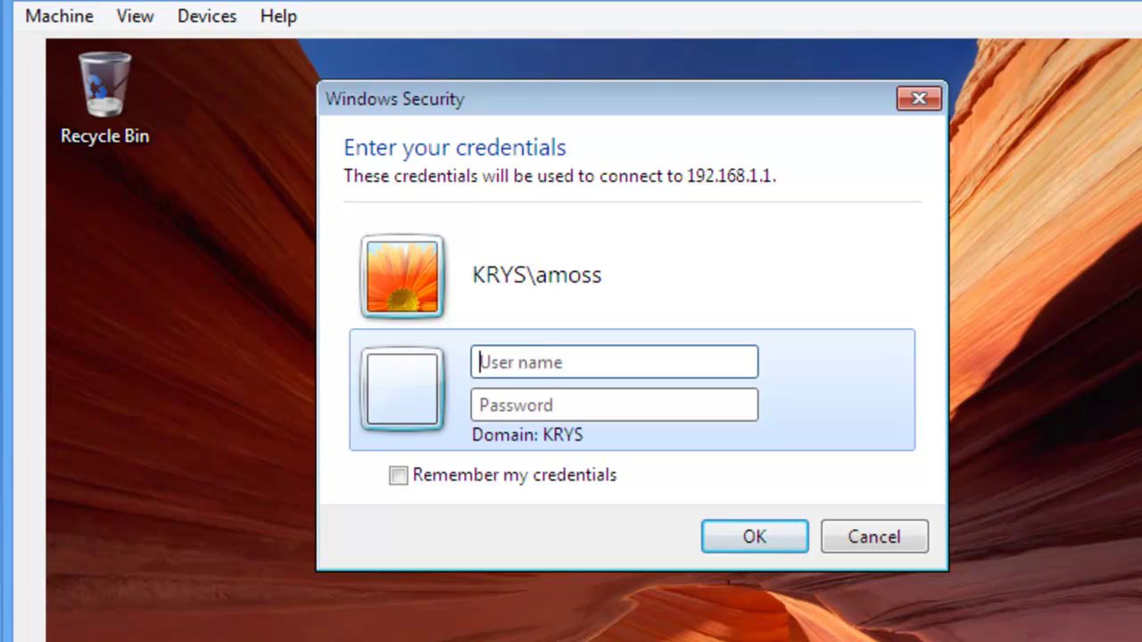
{"action": "type", "text": "Adm"}
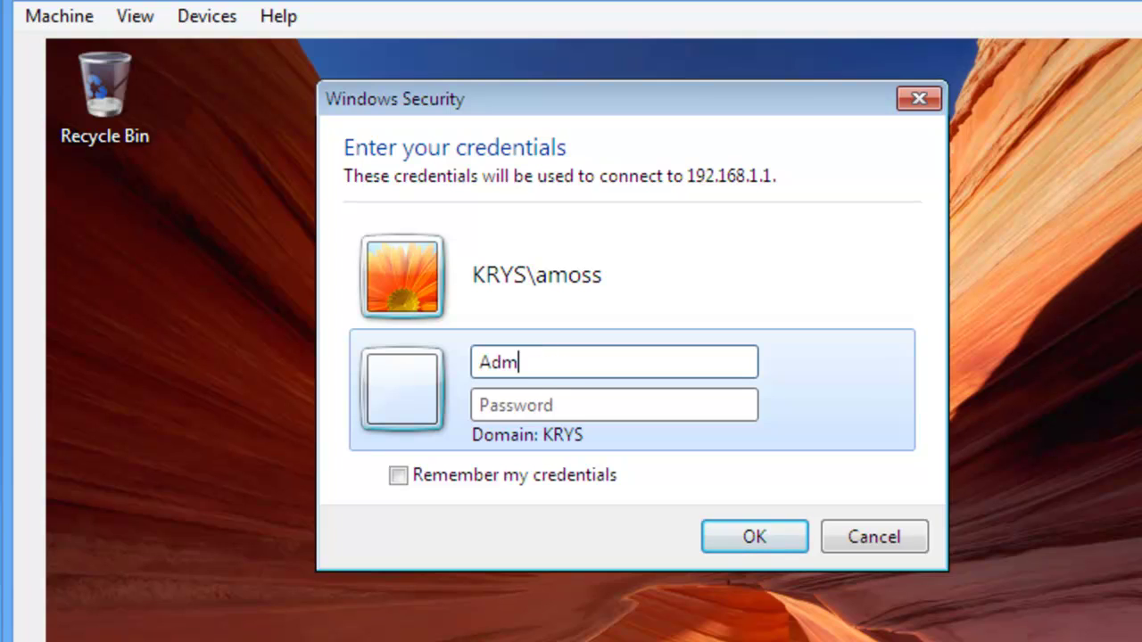
{"action": "type", "text": "inistrator"}
{"action": "left_click", "coordinate": [614, 405]}
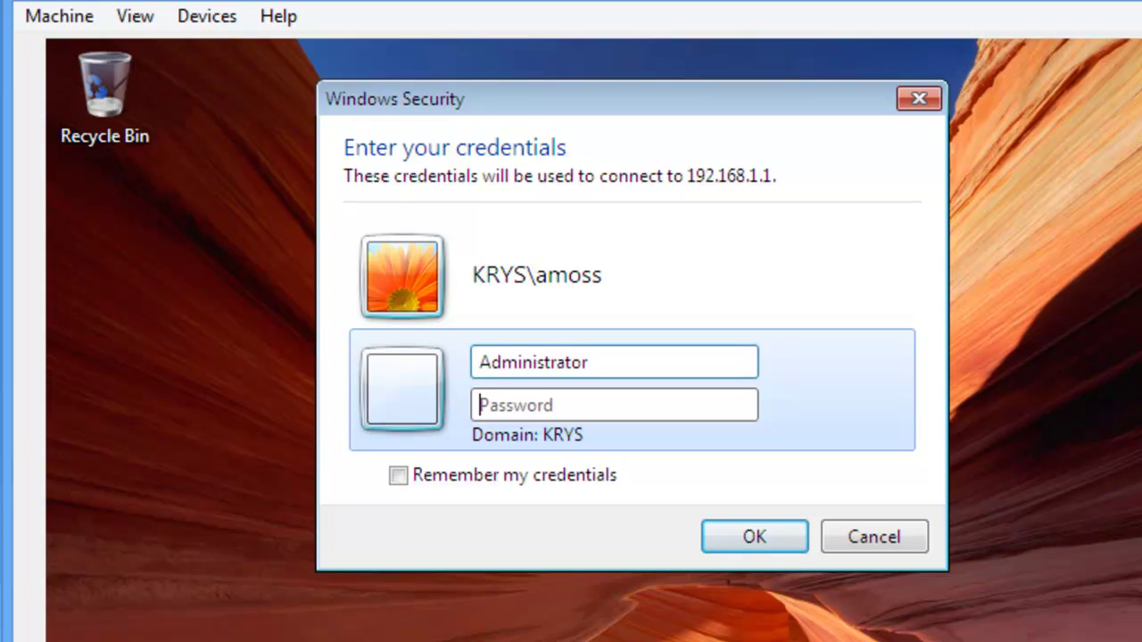
{"action": "type", "text": "•••••••"}
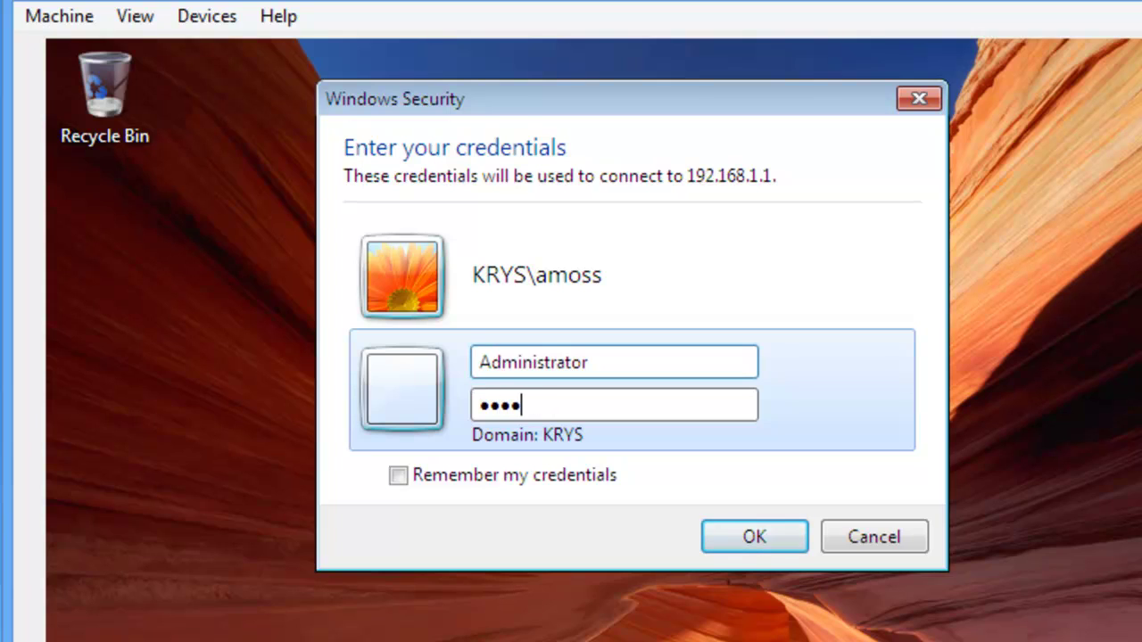
{"action": "type", "text": "••••"}
{"action": "key", "text": "Return"}
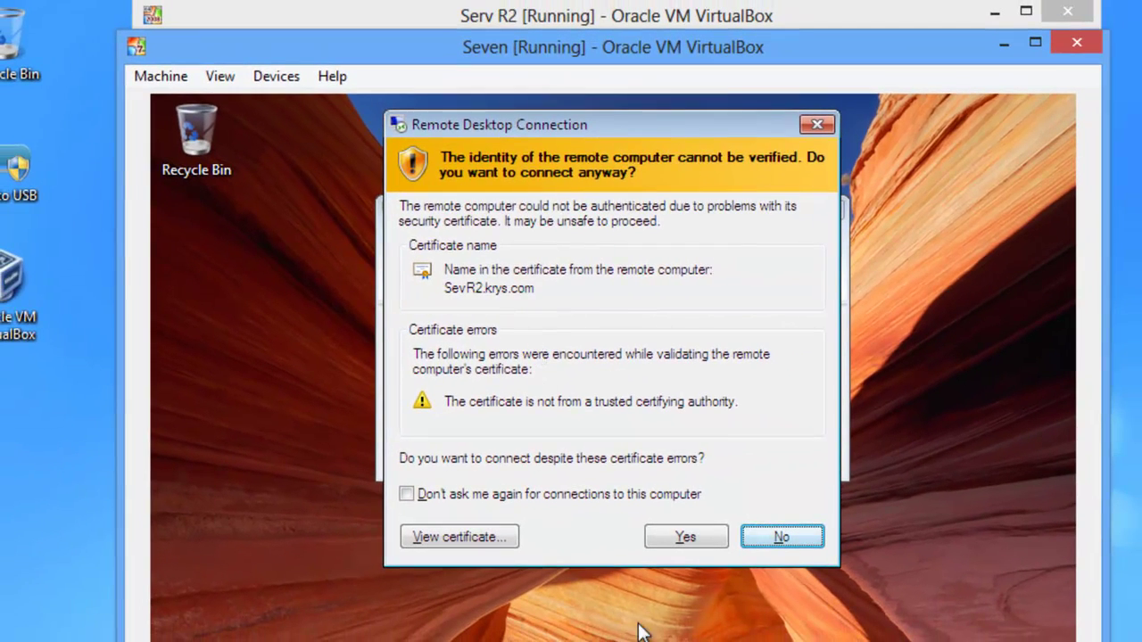
{"action": "left_click", "coordinate": [683, 538]}
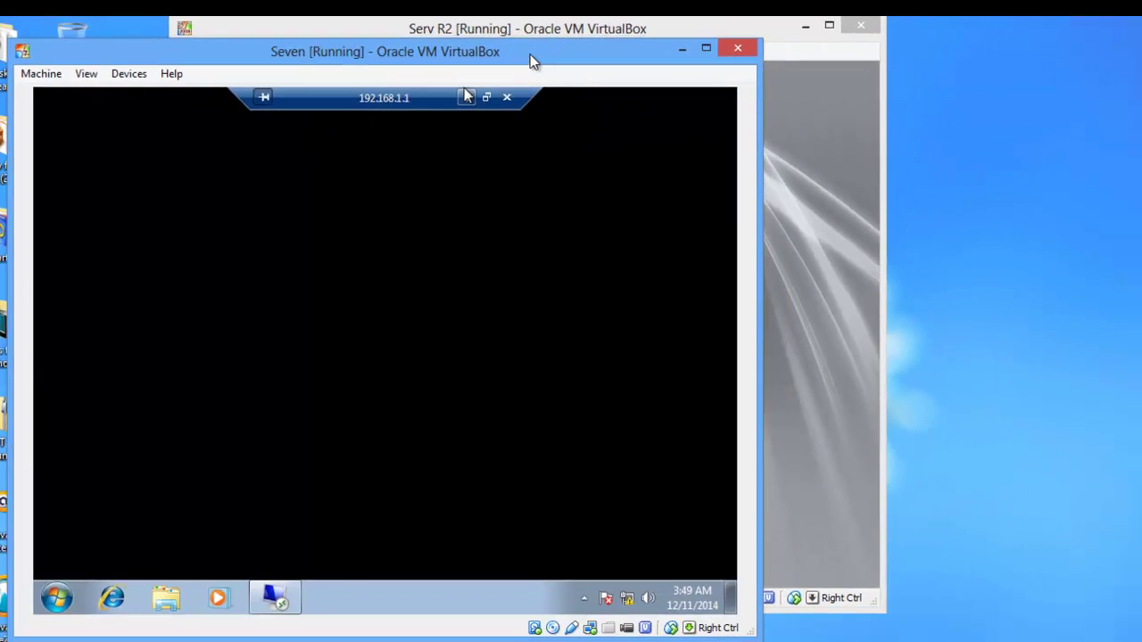
Arrange the Seven and Serv R2 windows to compare the remote session with the server's own screen, and bring Seven forward
{"action": "left_click_drag", "start_coordinate": [711, 33], "coordinate": [880, 46]}
{"action": "left_click_drag", "start_coordinate": [678, 29], "coordinate": [740, 28]}
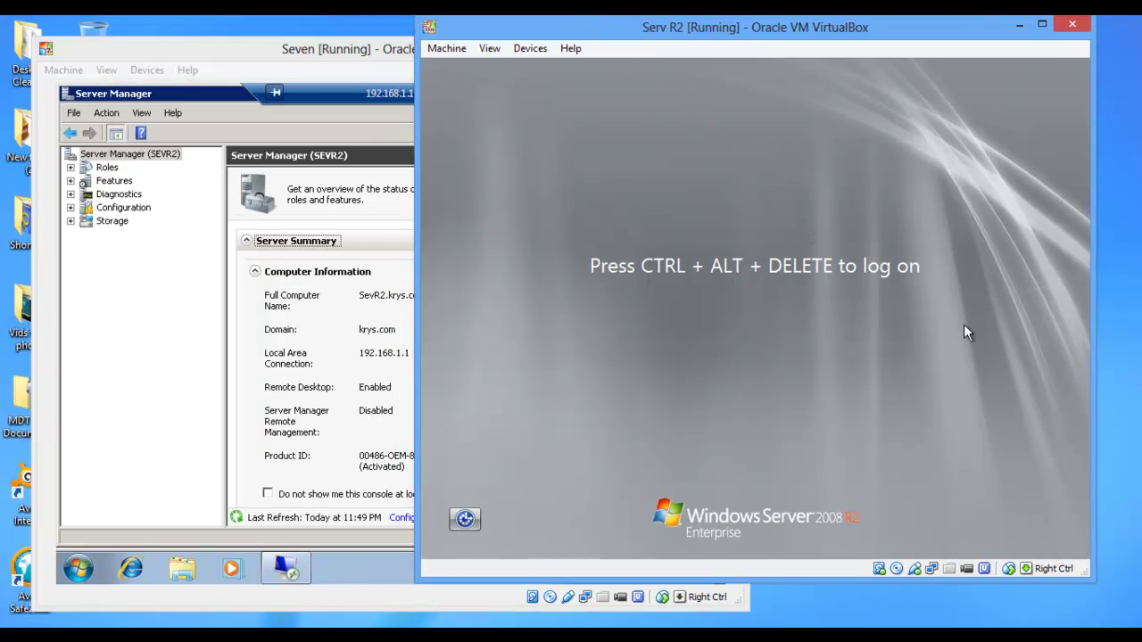
{"action": "left_click_drag", "start_coordinate": [322, 22], "coordinate": [456, 41]}
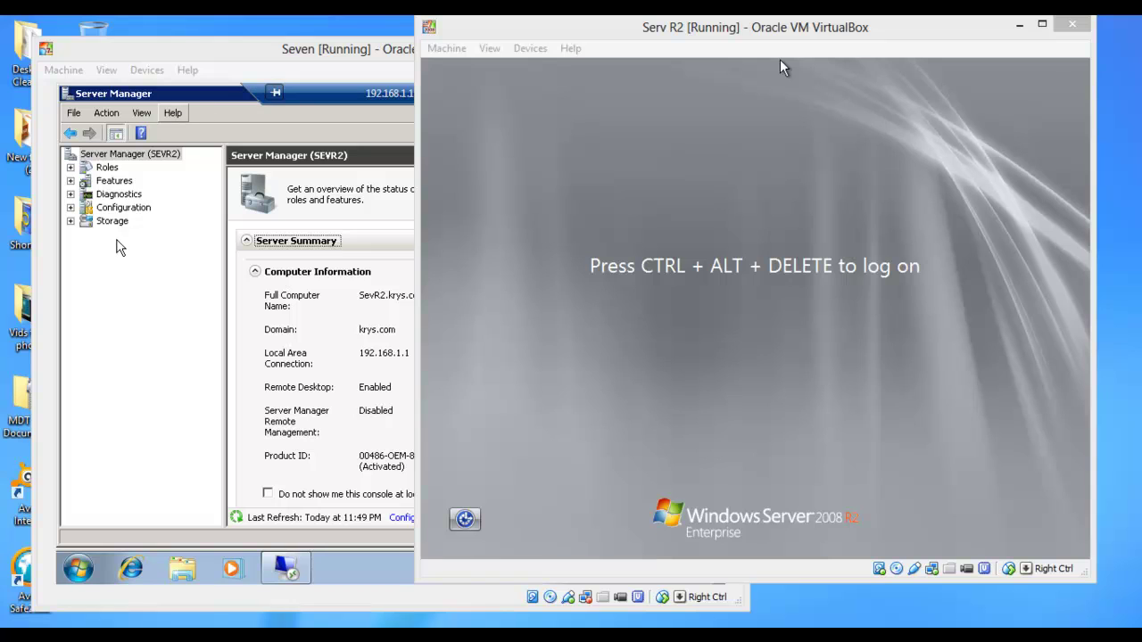
{"action": "left_click", "coordinate": [123, 278]}
{"action": "left_click_drag", "start_coordinate": [436, 55], "coordinate": [580, 52]}
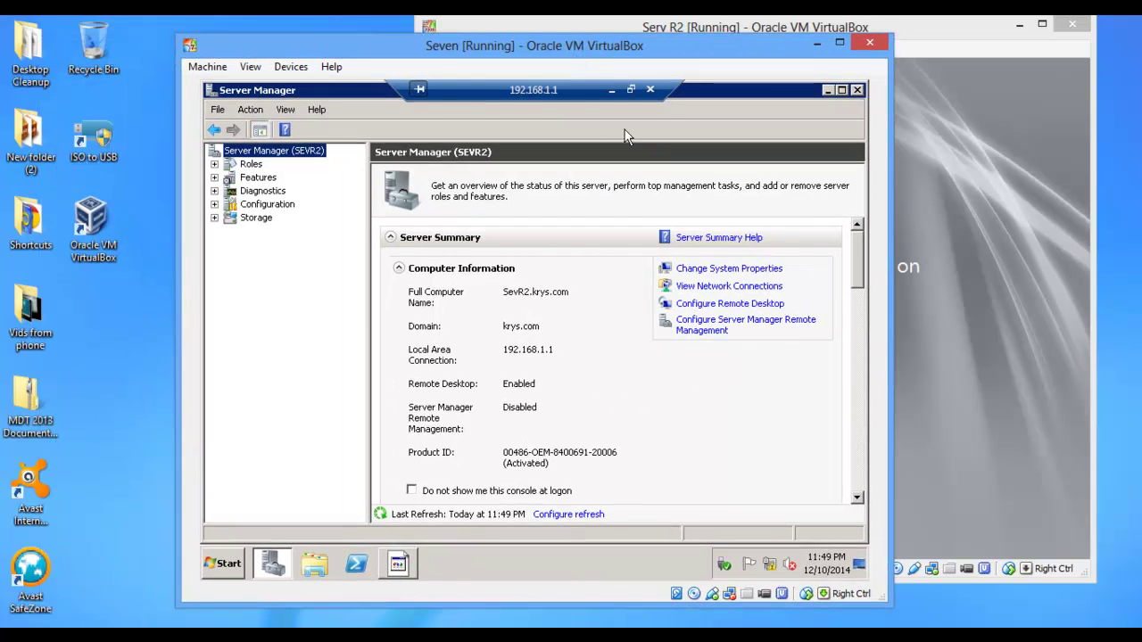
Minimize Server Manager and cancel the Shutdown Event Tracker in the remote session, and create a folder named Desktop on its desktop
{"action": "left_click", "coordinate": [826, 91]}
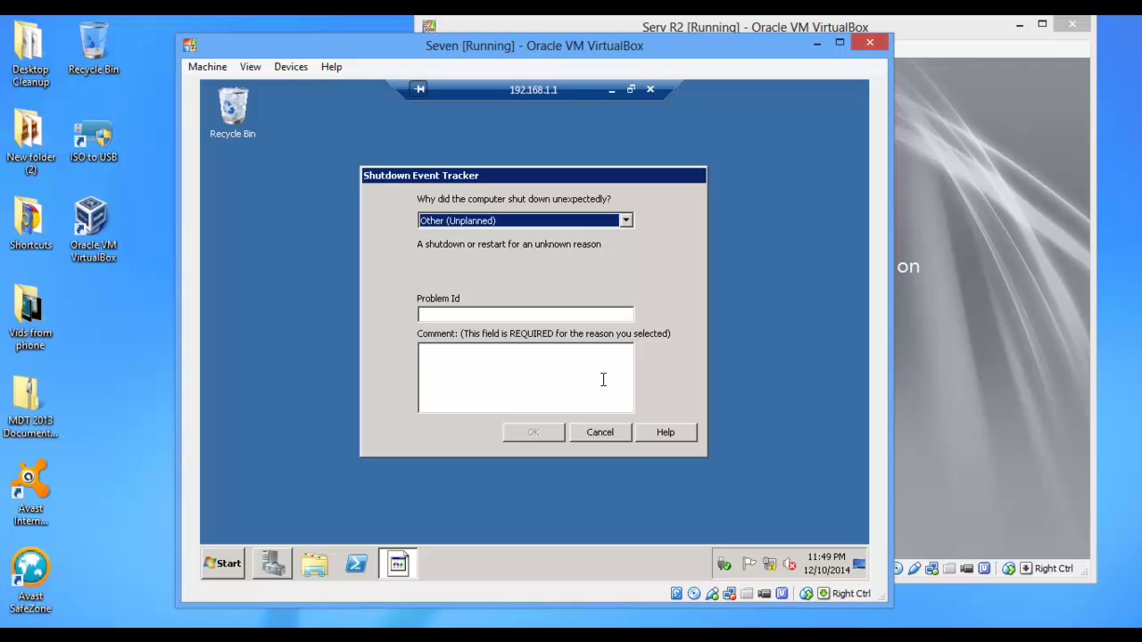
{"action": "left_click", "coordinate": [601, 434]}
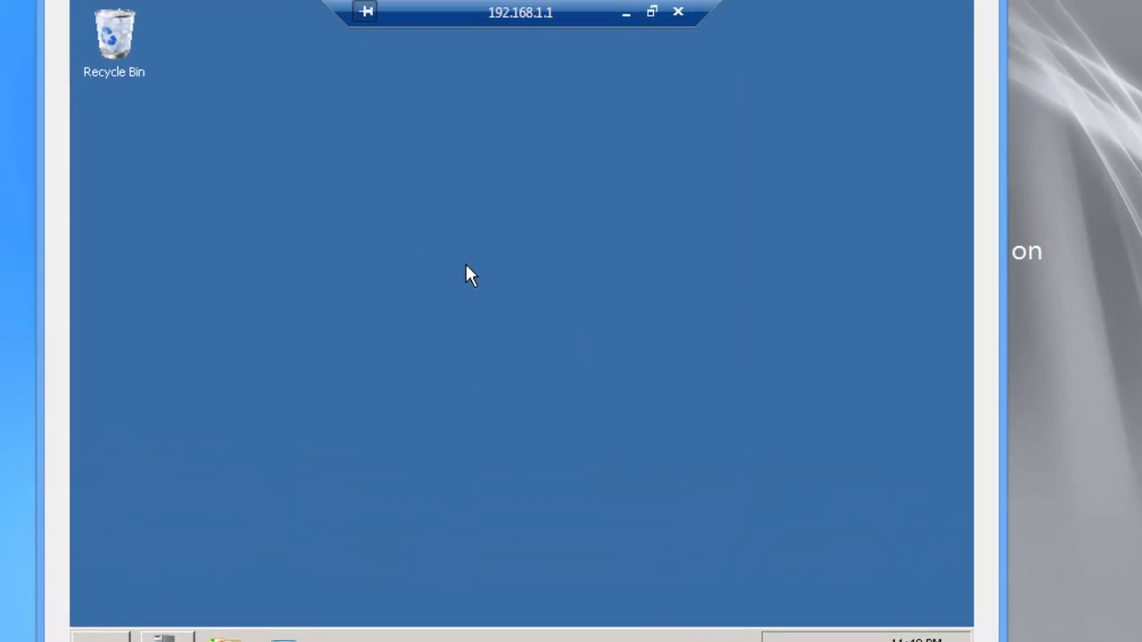
{"action": "right_click", "coordinate": [482, 284]}
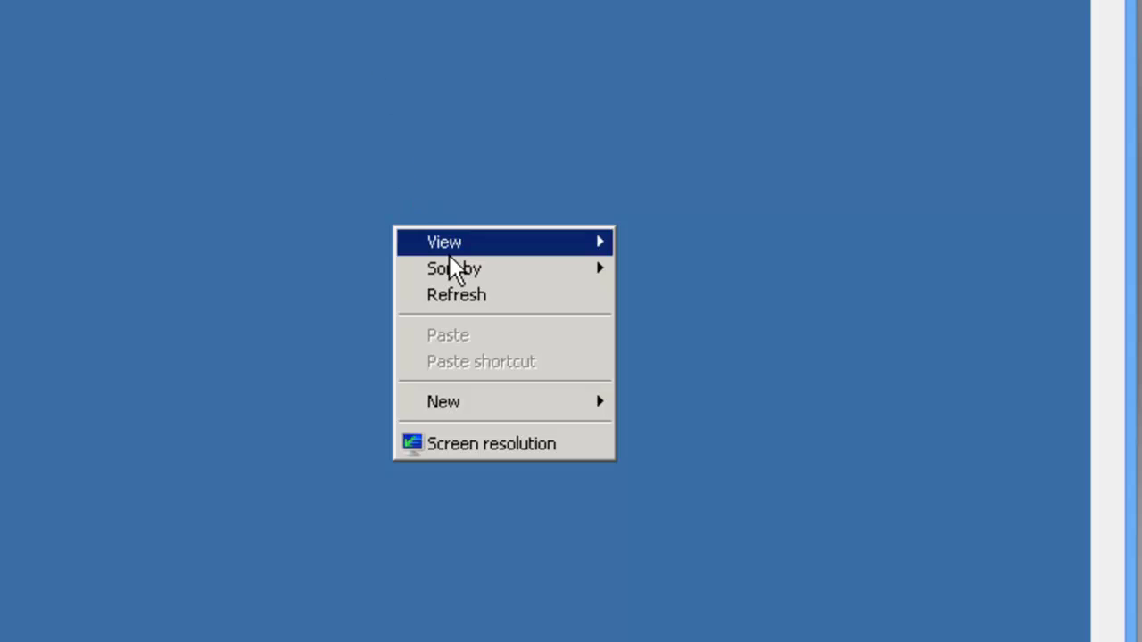
{"action": "mouse_move", "coordinate": [469, 405]}
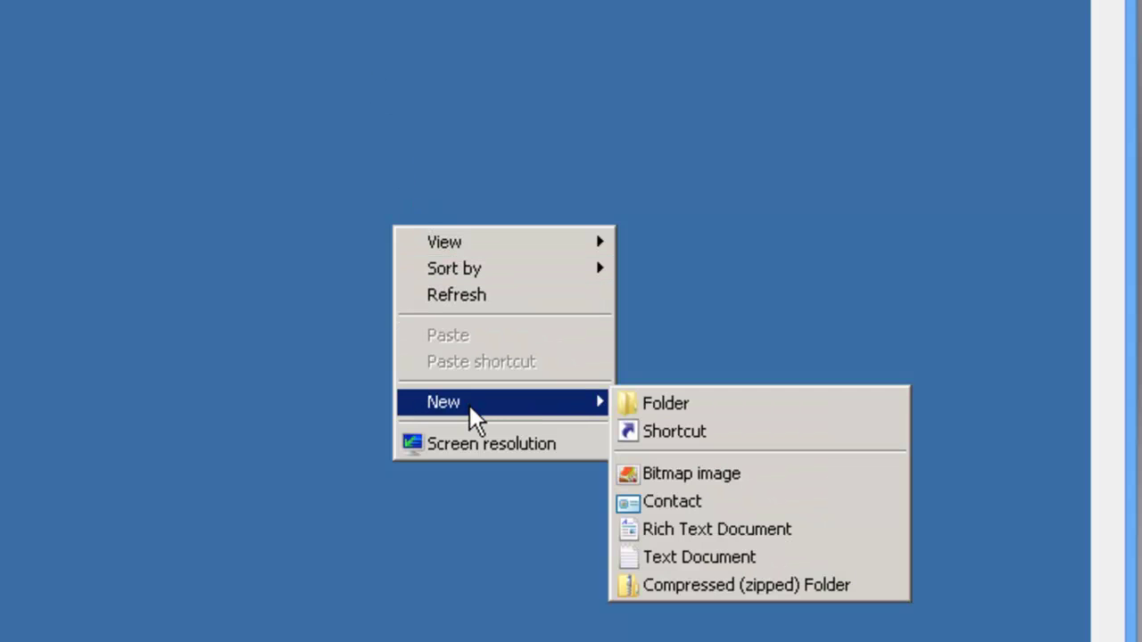
{"action": "left_click", "coordinate": [721, 405]}
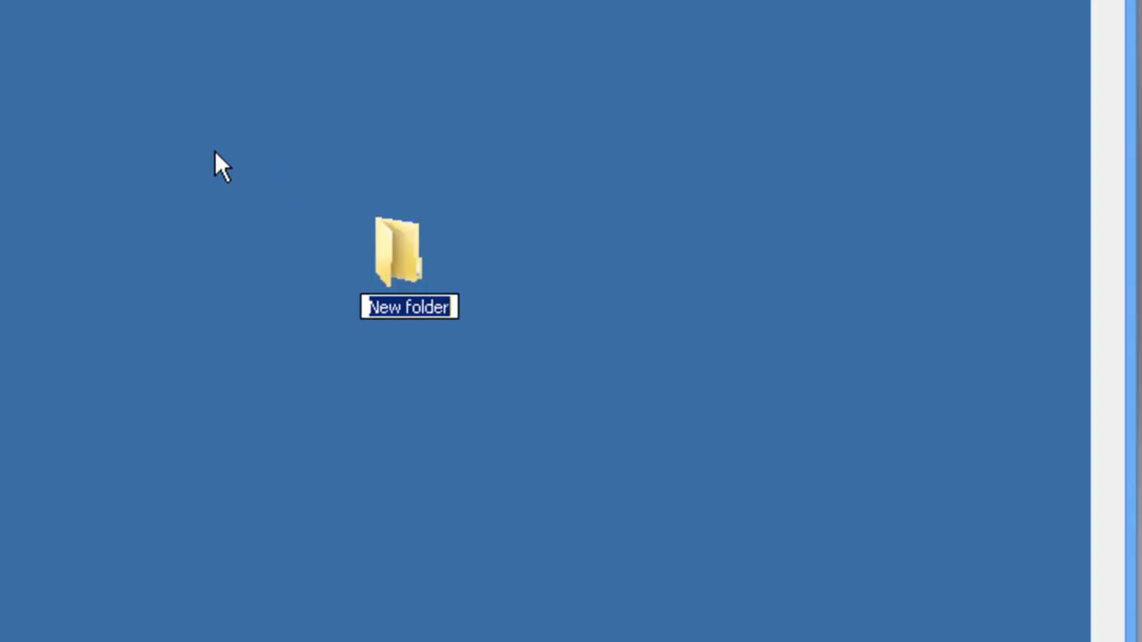
{"action": "key", "text": "BackSpace"}
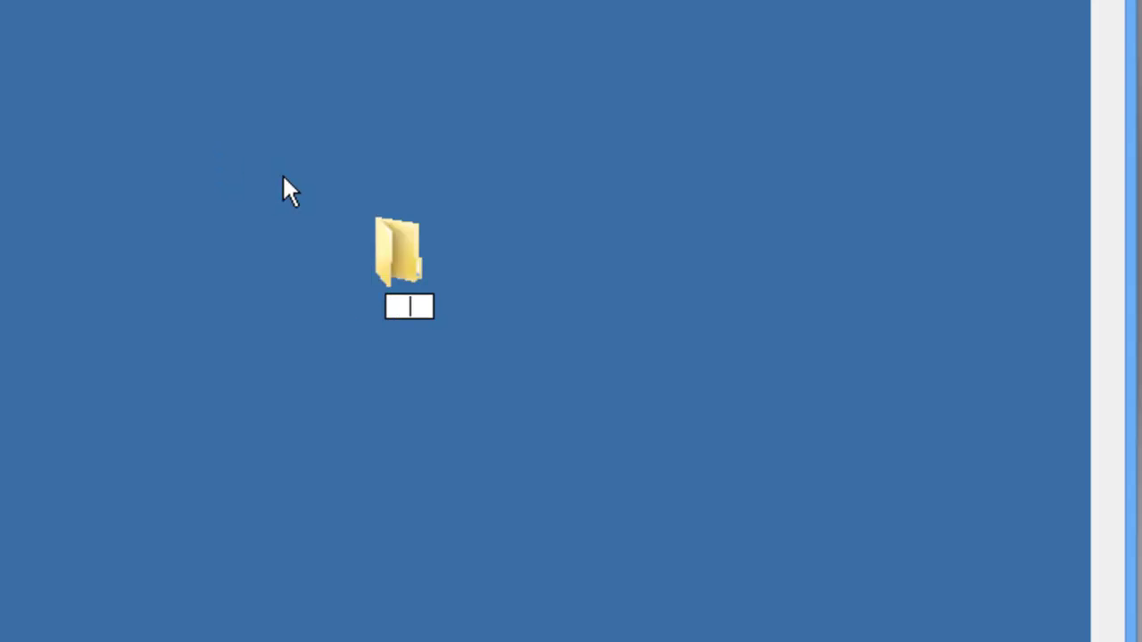
{"action": "type", "text": "Desk"}
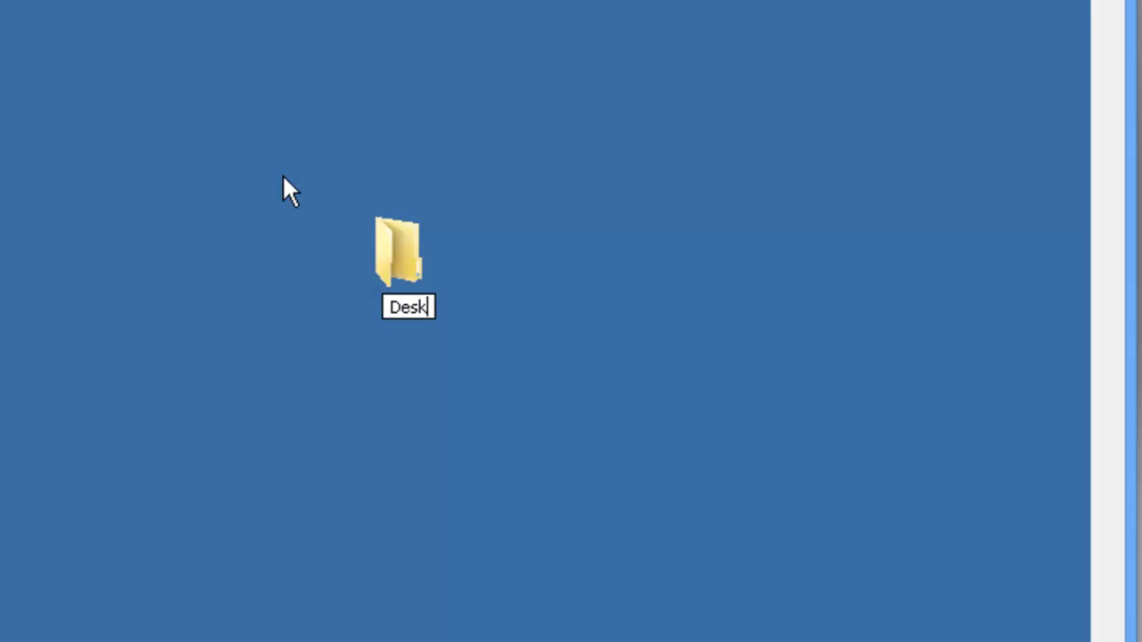
{"action": "type", "text": "top"}
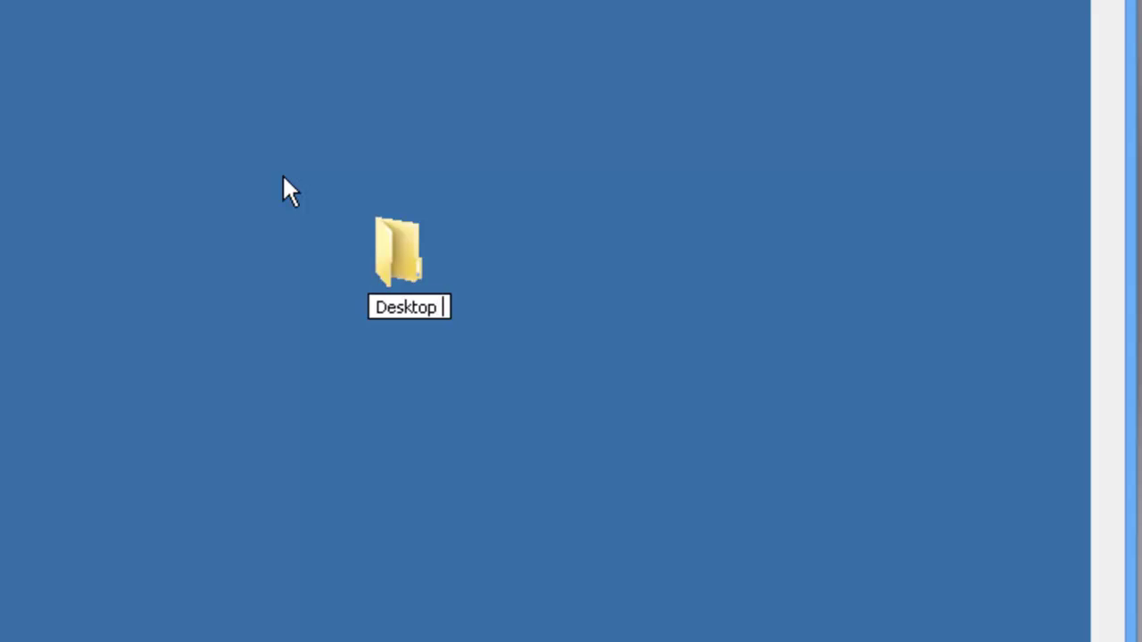
{"action": "left_click", "coordinate": [608, 345]}
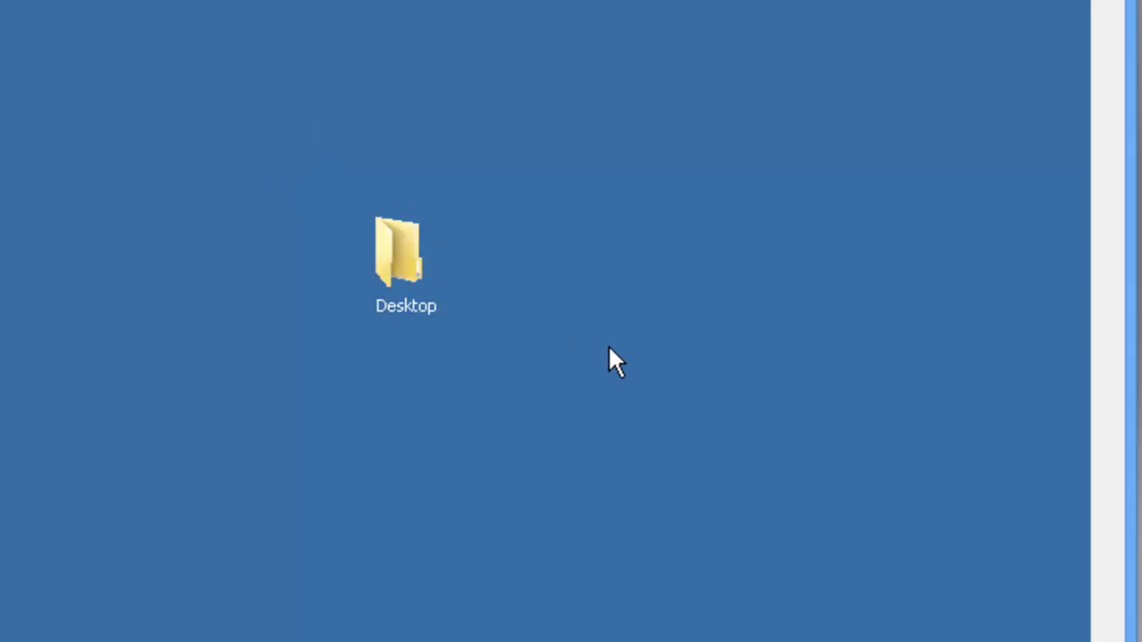
Open the Desktop folder in the remote session and create a text document in it, keeping the default name
{"action": "double_click", "coordinate": [409, 259]}
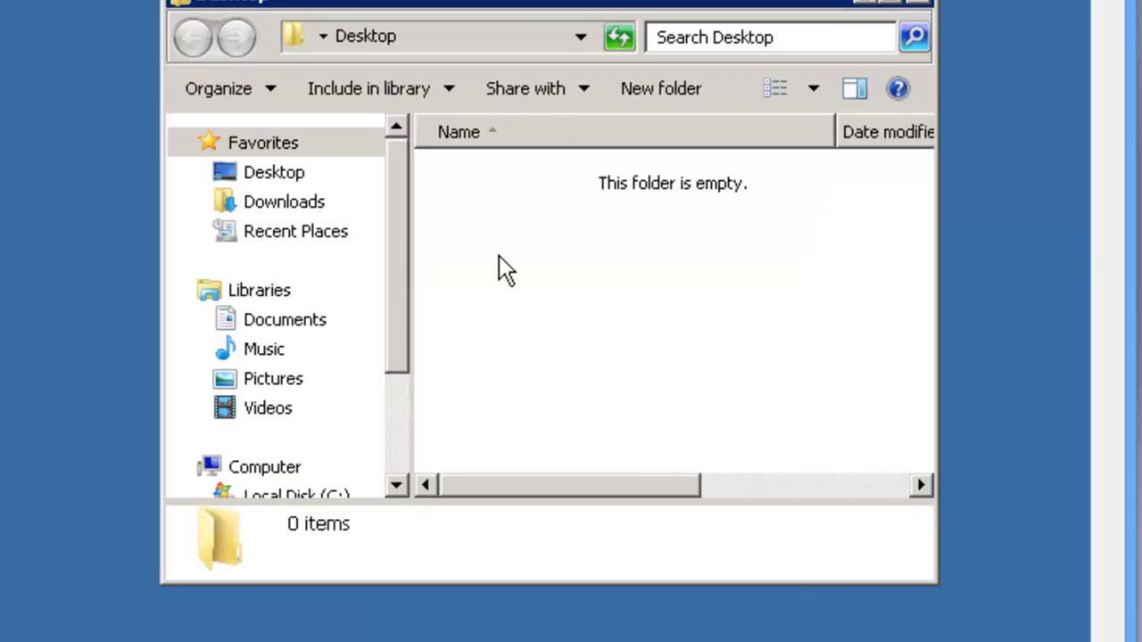
{"action": "right_click", "coordinate": [547, 276]}
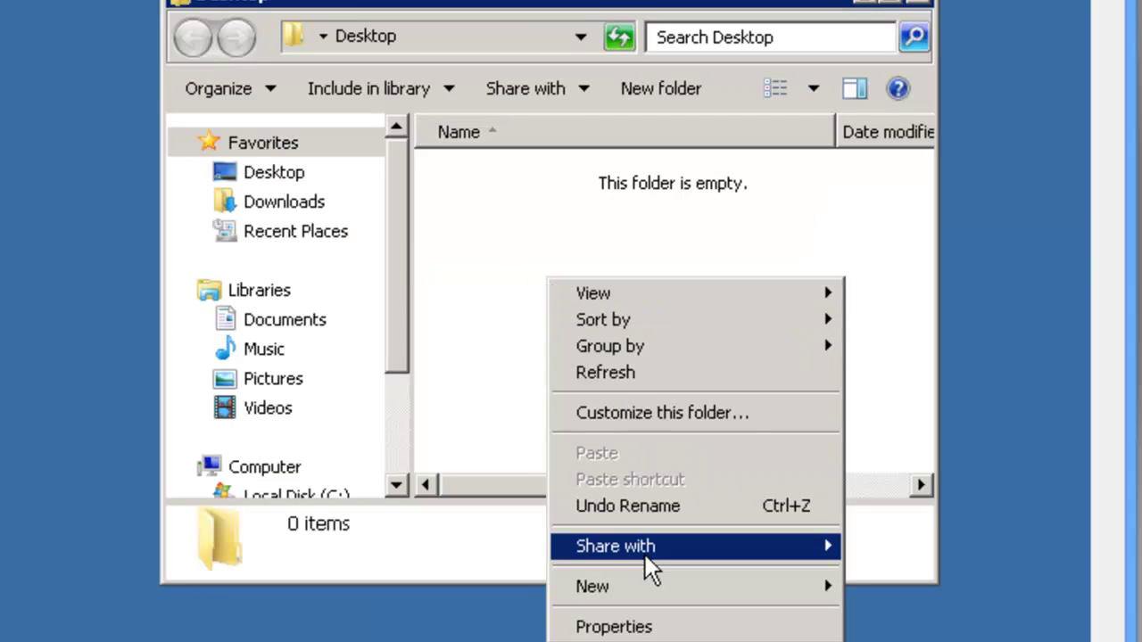
{"action": "mouse_move", "coordinate": [635, 591]}
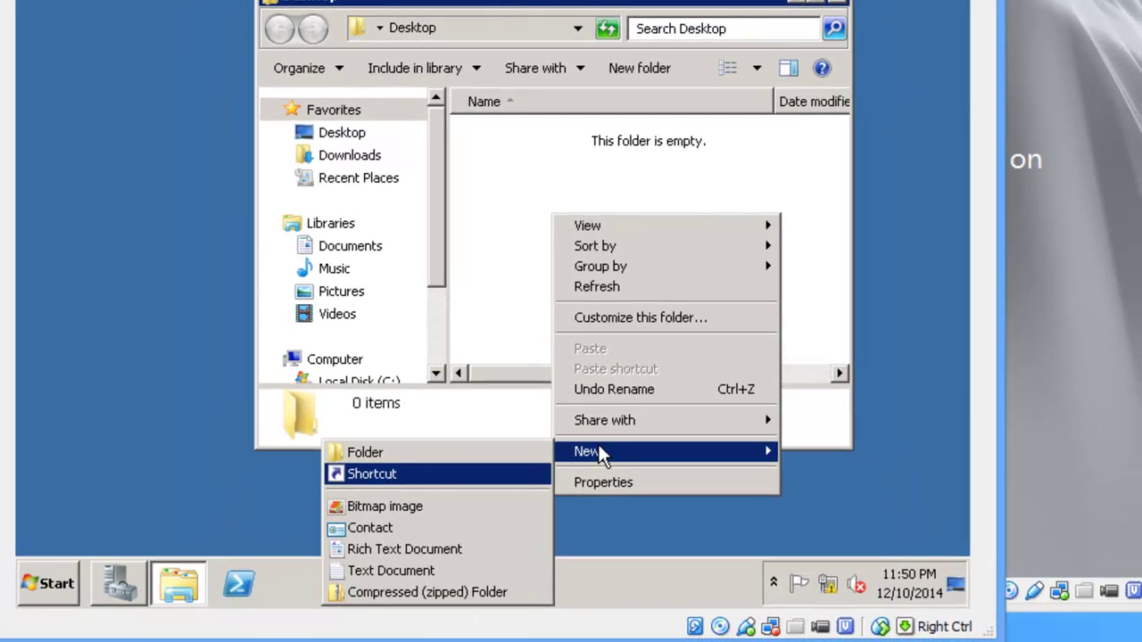
{"action": "left_click", "coordinate": [426, 567]}
{"action": "left_click", "coordinate": [491, 163]}
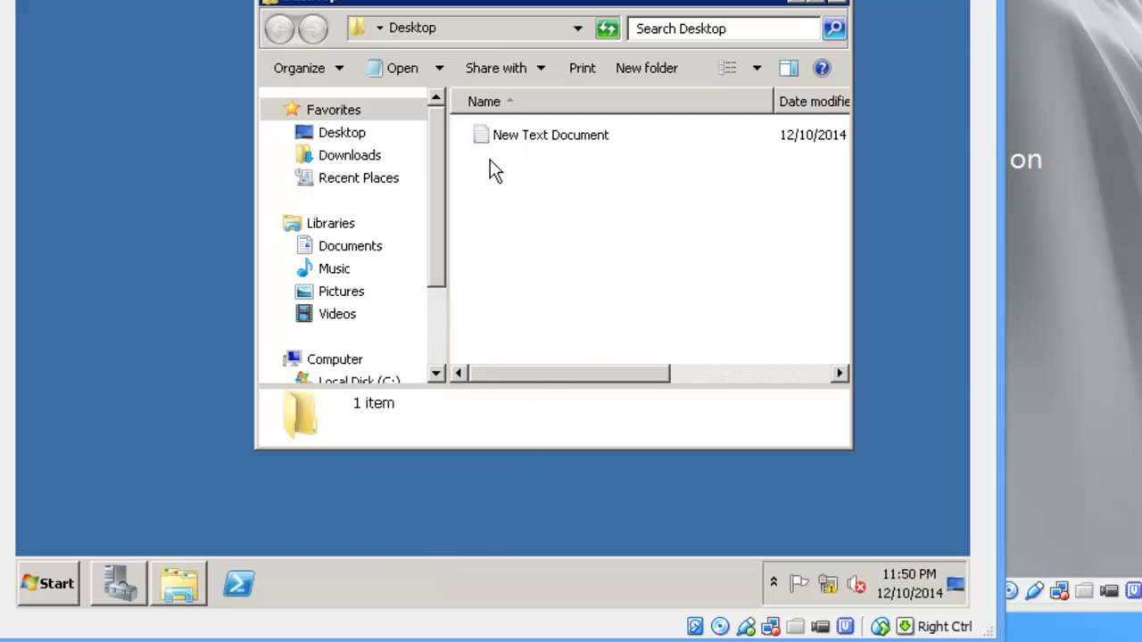
Open the new text document in the Desktop folder and enter the text "Text Document"
{"action": "left_click", "coordinate": [498, 135]}
{"action": "double_click", "coordinate": [497, 135]}
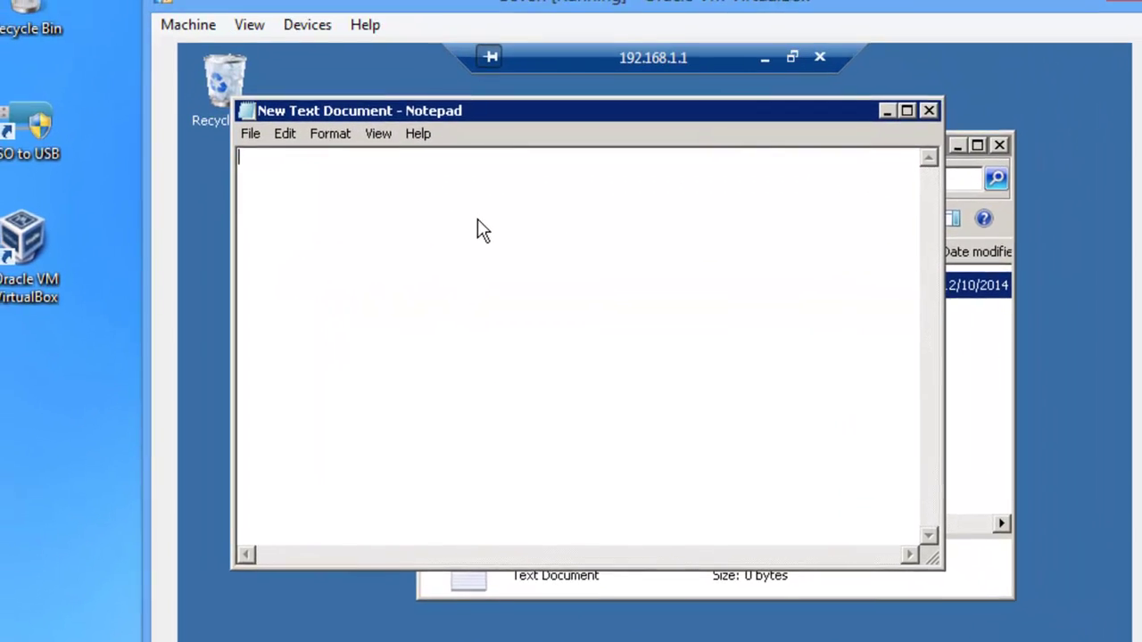
{"action": "right_click", "coordinate": [481, 223]}
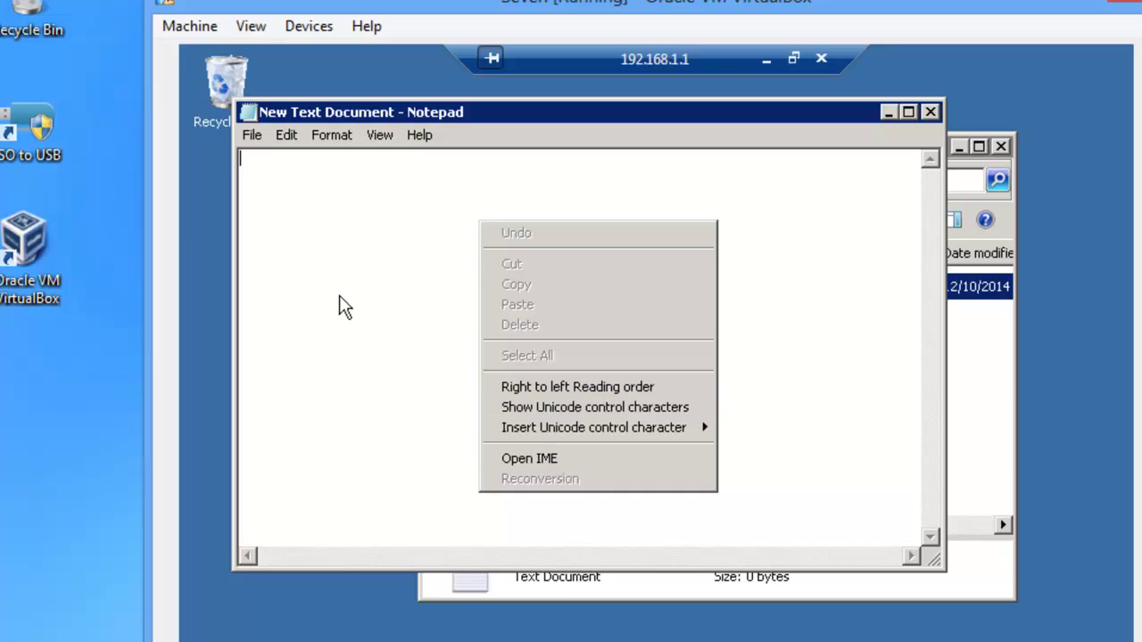
{"action": "left_click", "coordinate": [366, 272]}
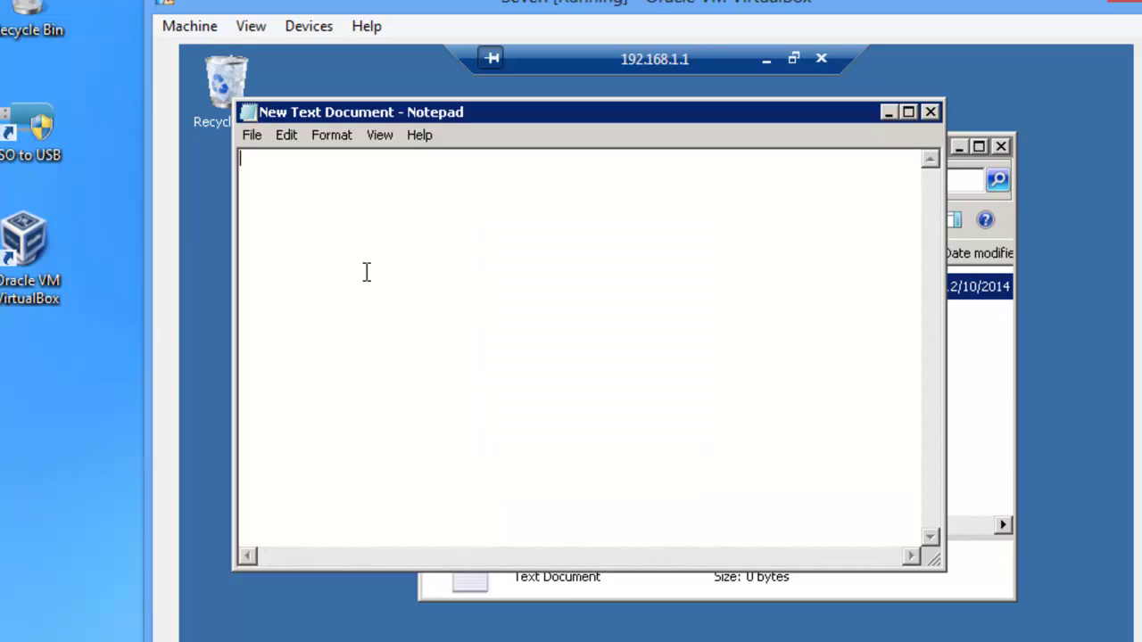
{"action": "type", "text": "Text Document"}
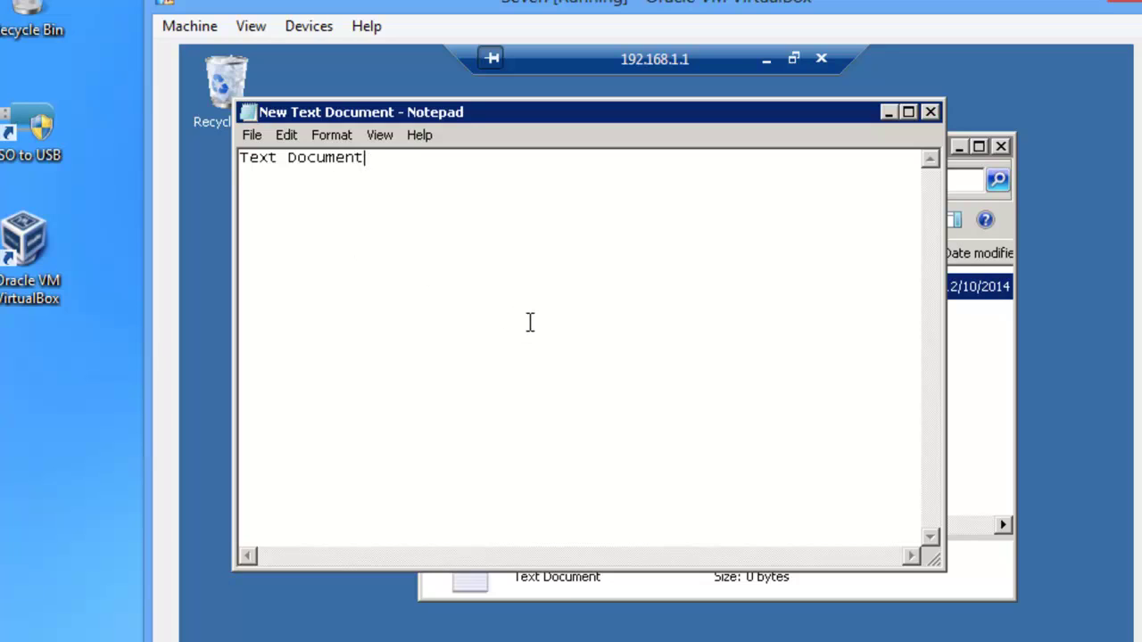
Save the text document, and close it and the Desktop folder window
{"action": "left_click", "coordinate": [254, 135]}
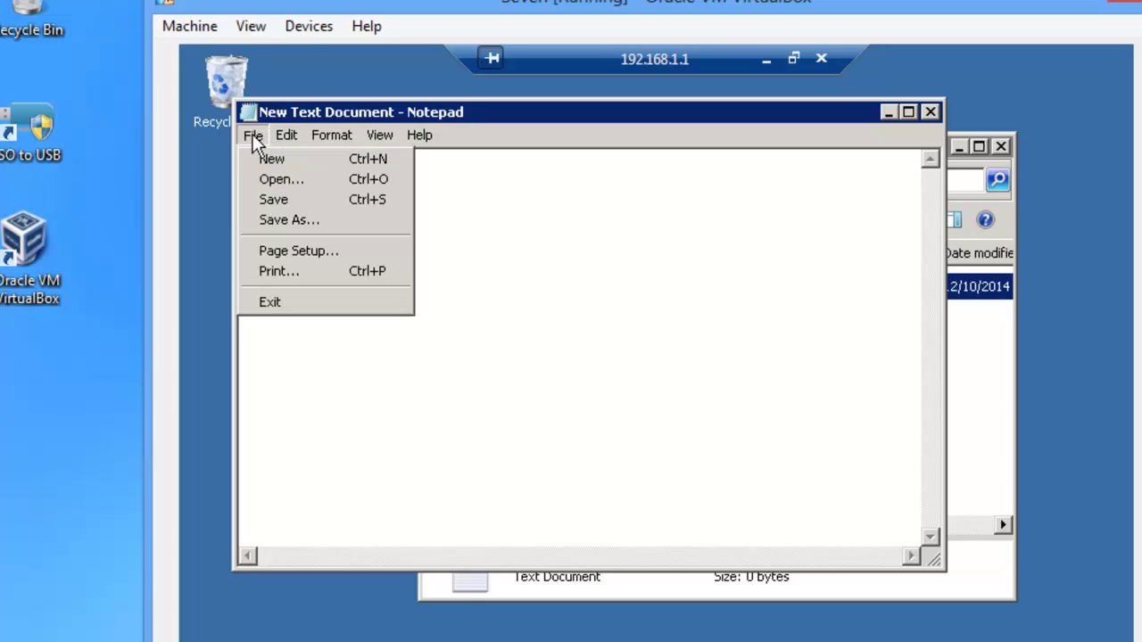
{"action": "left_click", "coordinate": [264, 202]}
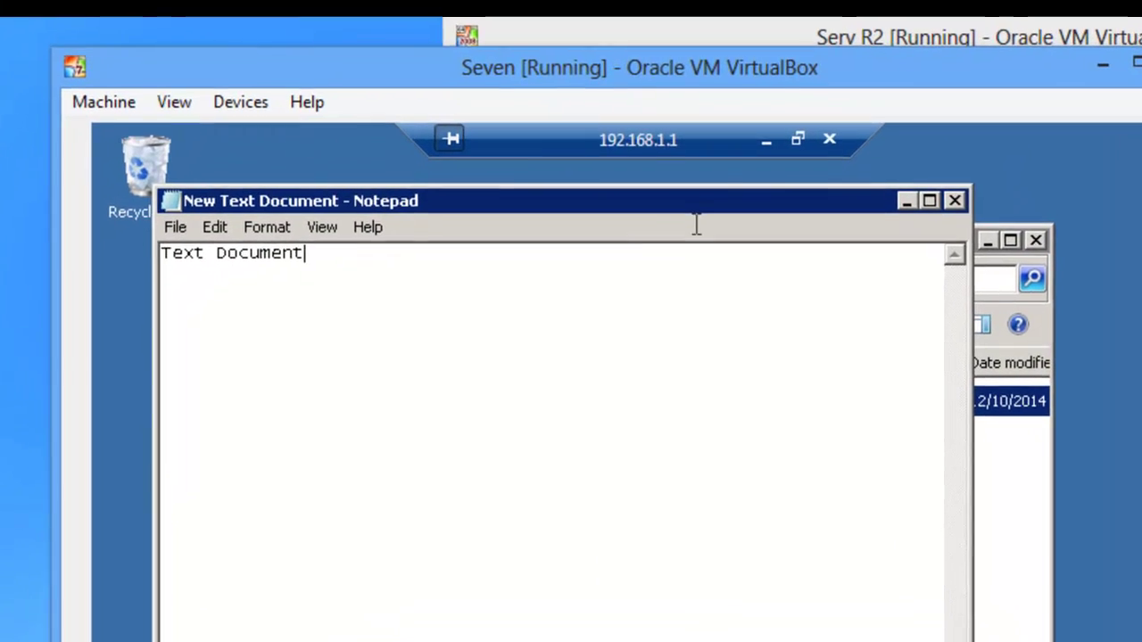
{"action": "left_click", "coordinate": [960, 211]}
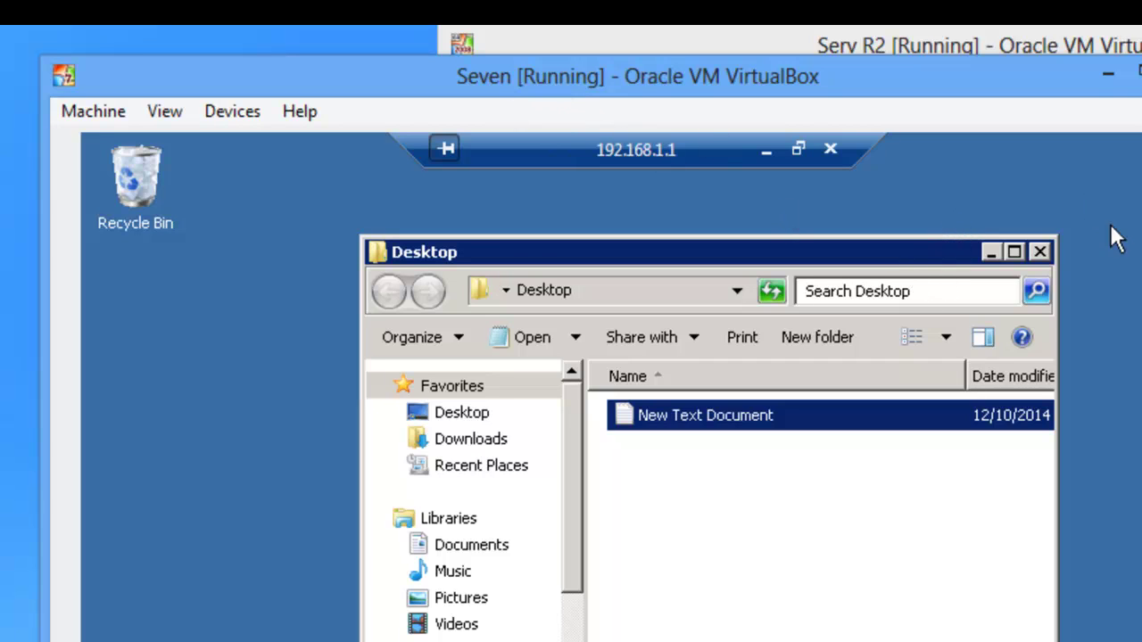
{"action": "left_click", "coordinate": [669, 446]}
{"action": "left_click", "coordinate": [1042, 255]}
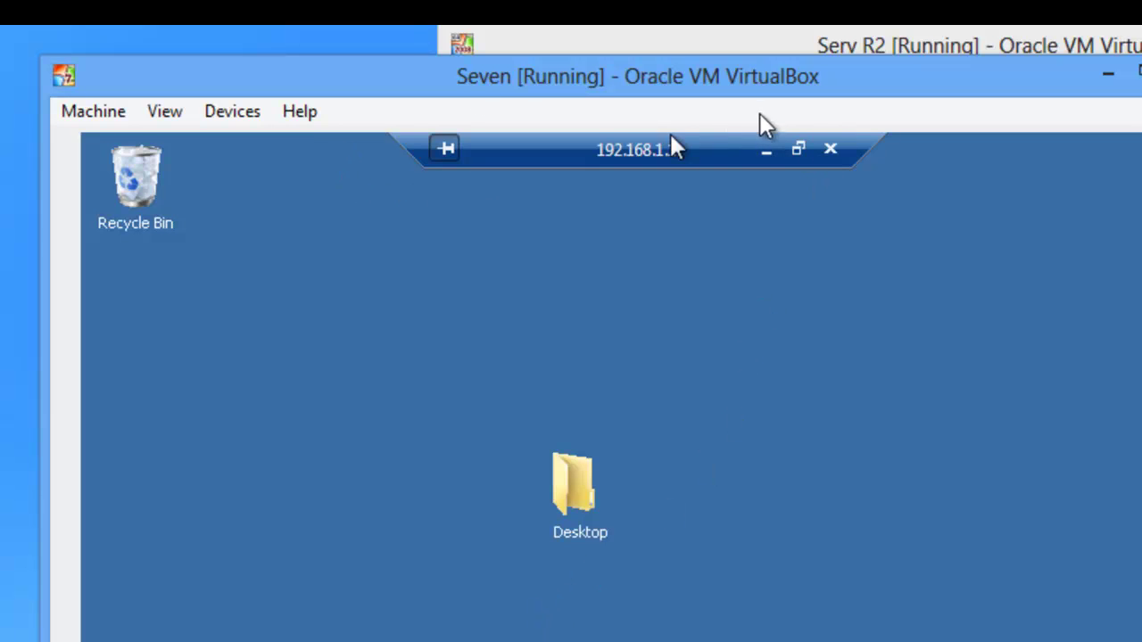
Disconnect the Remote Desktop session to 192.168.1.1, and bring the Serv R2 window forward over the Seven window
{"action": "left_click", "coordinate": [793, 3]}
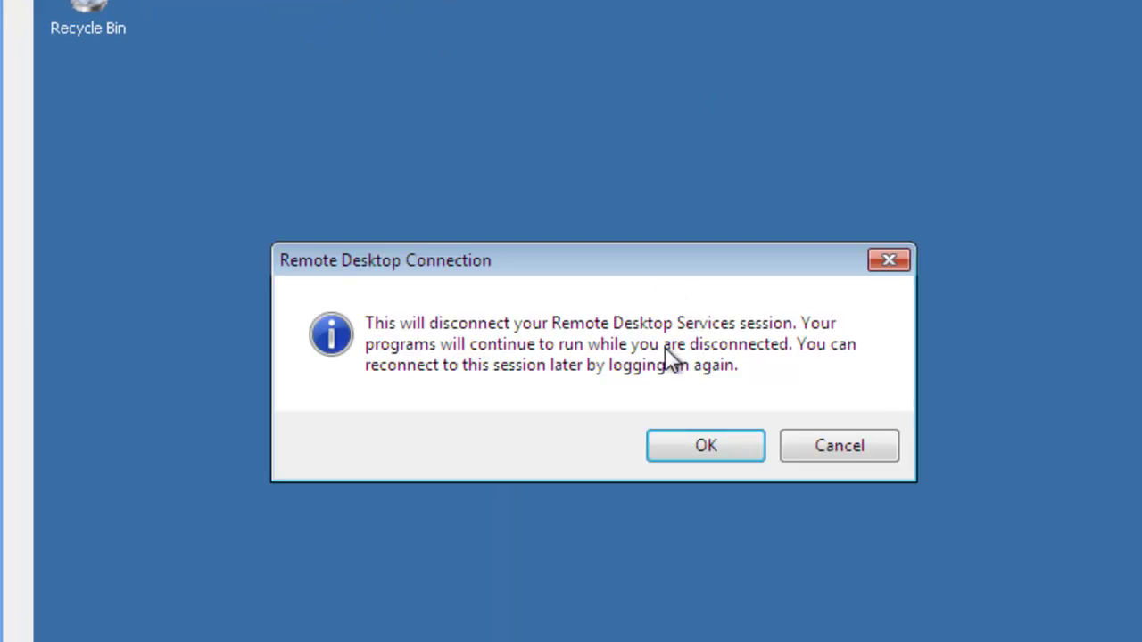
{"action": "left_click", "coordinate": [703, 457]}
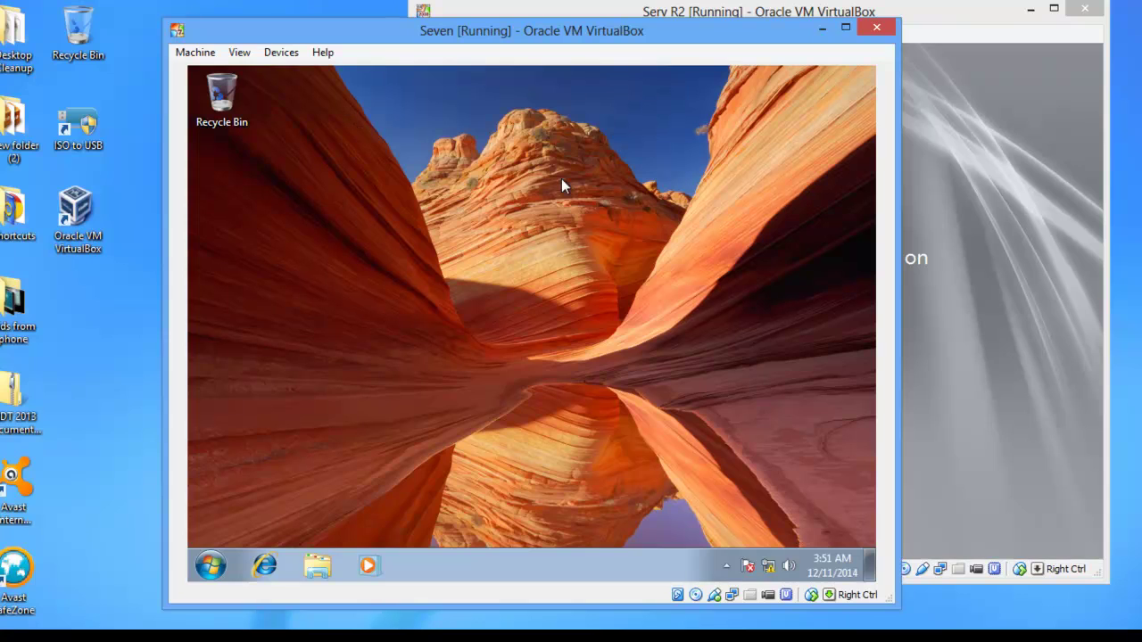
{"action": "left_click", "coordinate": [949, 17]}
{"action": "left_click_drag", "start_coordinate": [873, 20], "coordinate": [766, 20]}
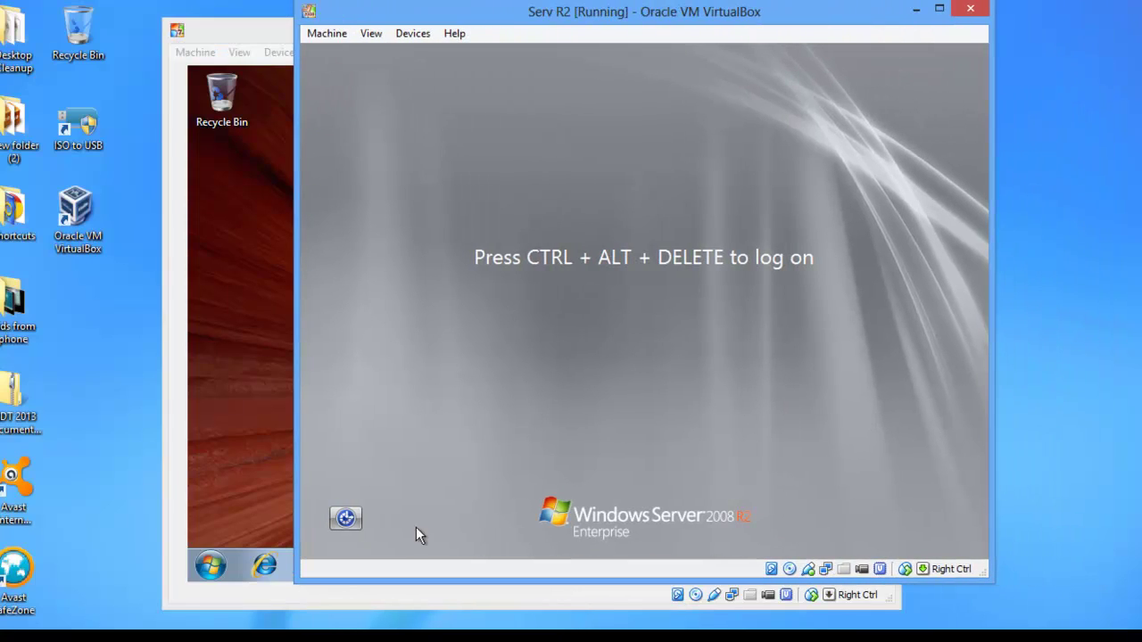
Send Ctrl-Alt-Del to the Serv R2 machine and log on as Administrator with the account password
{"action": "left_click", "coordinate": [326, 33]}
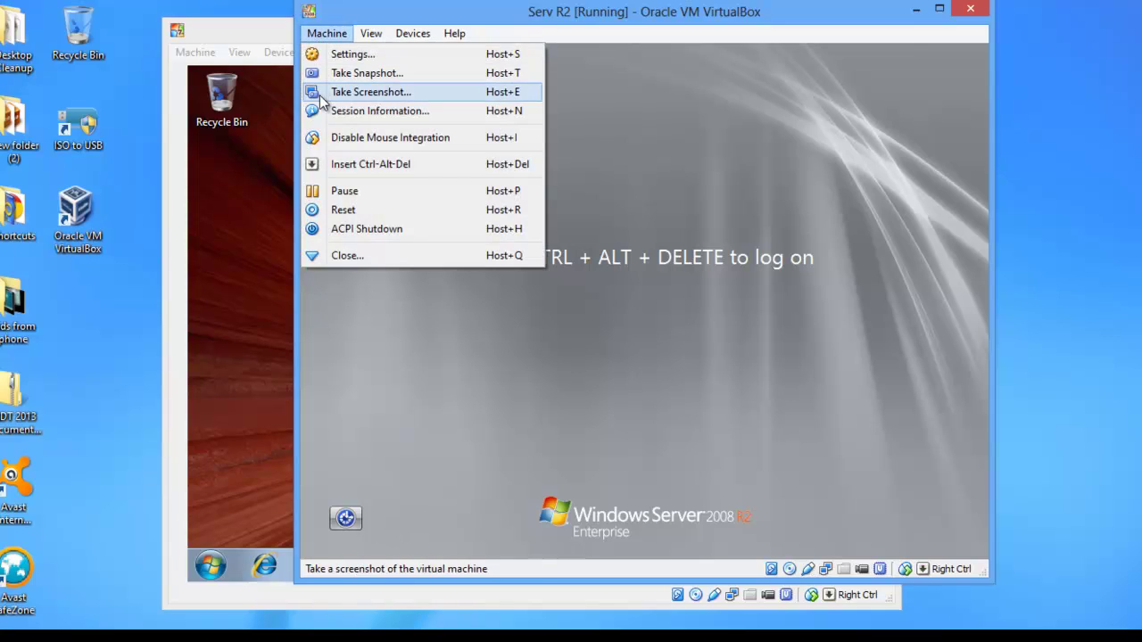
{"action": "left_click", "coordinate": [340, 171]}
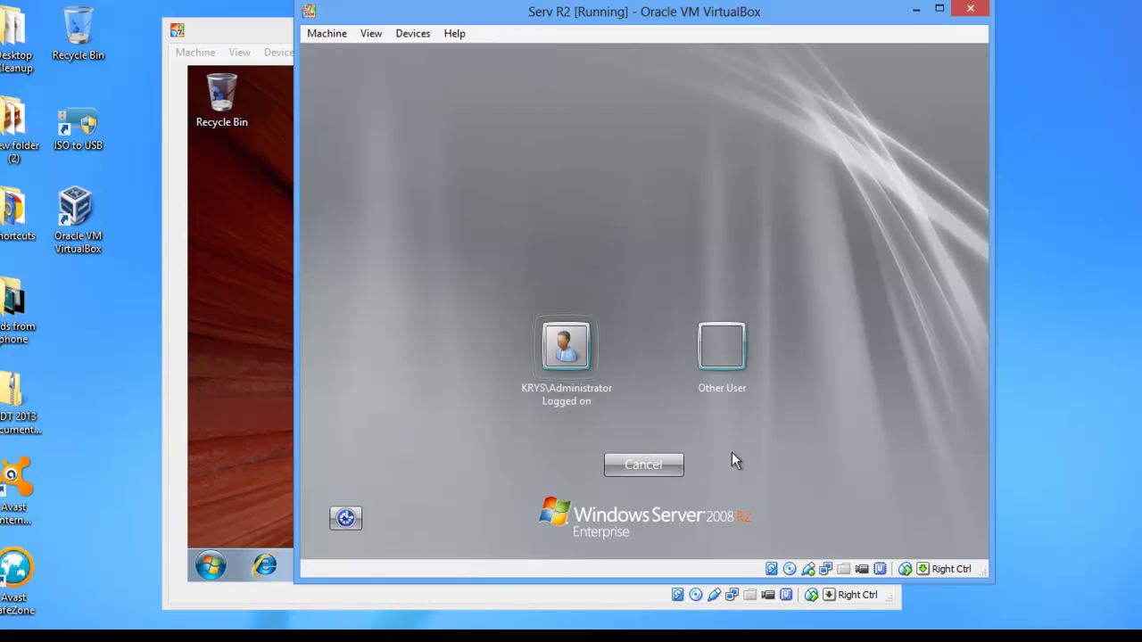
{"action": "left_click", "coordinate": [569, 348]}
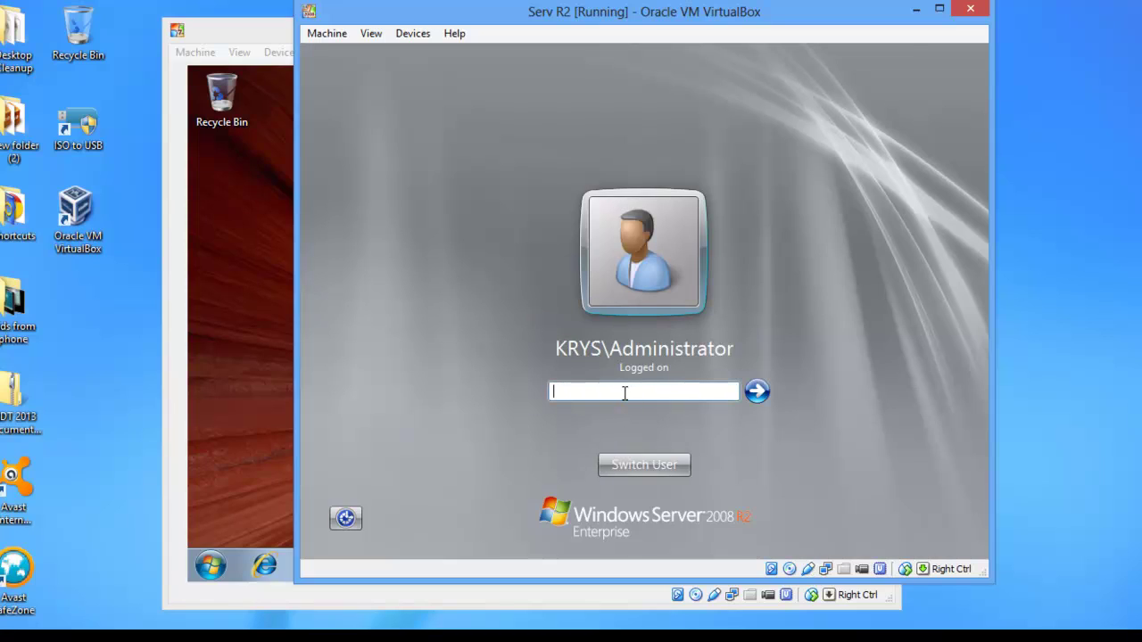
{"action": "type", "text": "•••••••••••"}
{"action": "key", "text": "Return"}
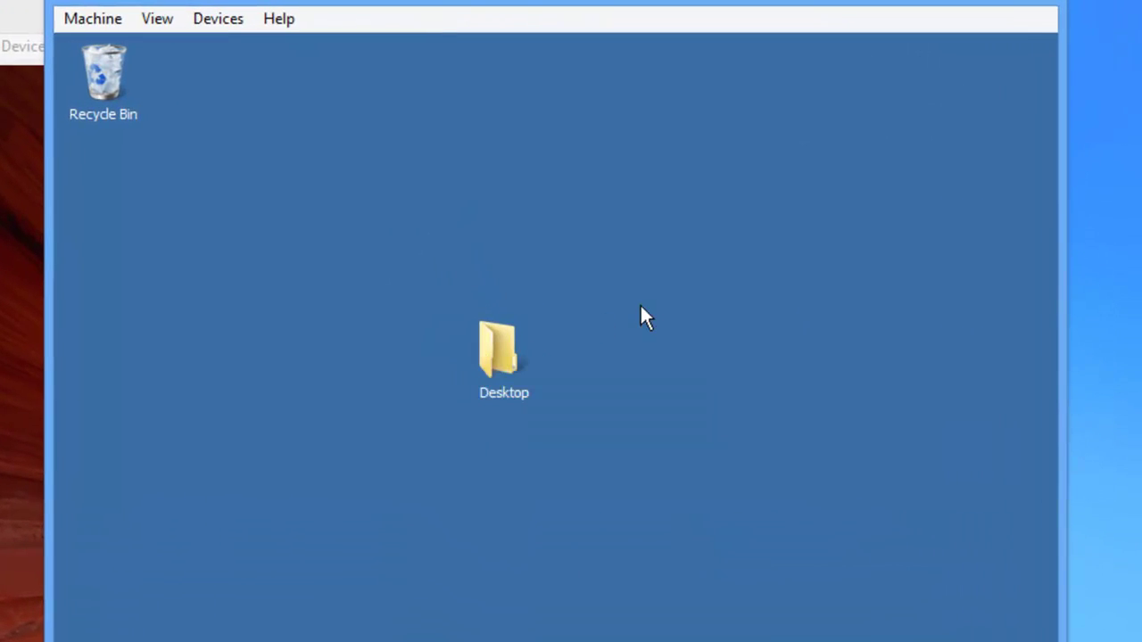
Check the text of New Text Document in the server's Desktop folder, and close the document and the folder
{"action": "double_click", "coordinate": [493, 359]}
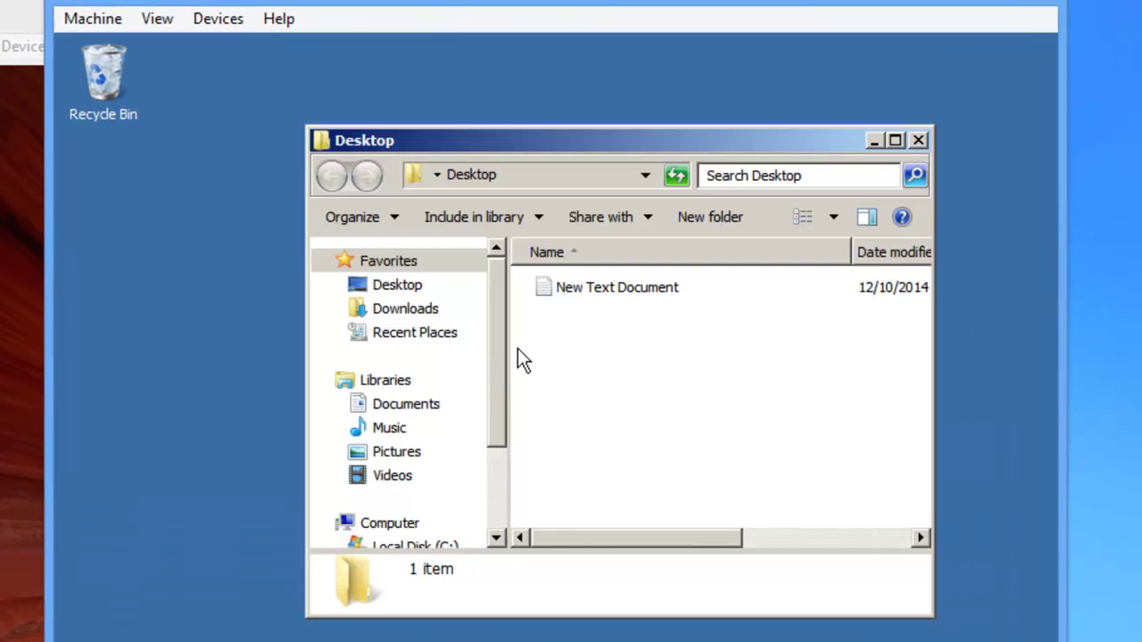
{"action": "double_click", "coordinate": [572, 288]}
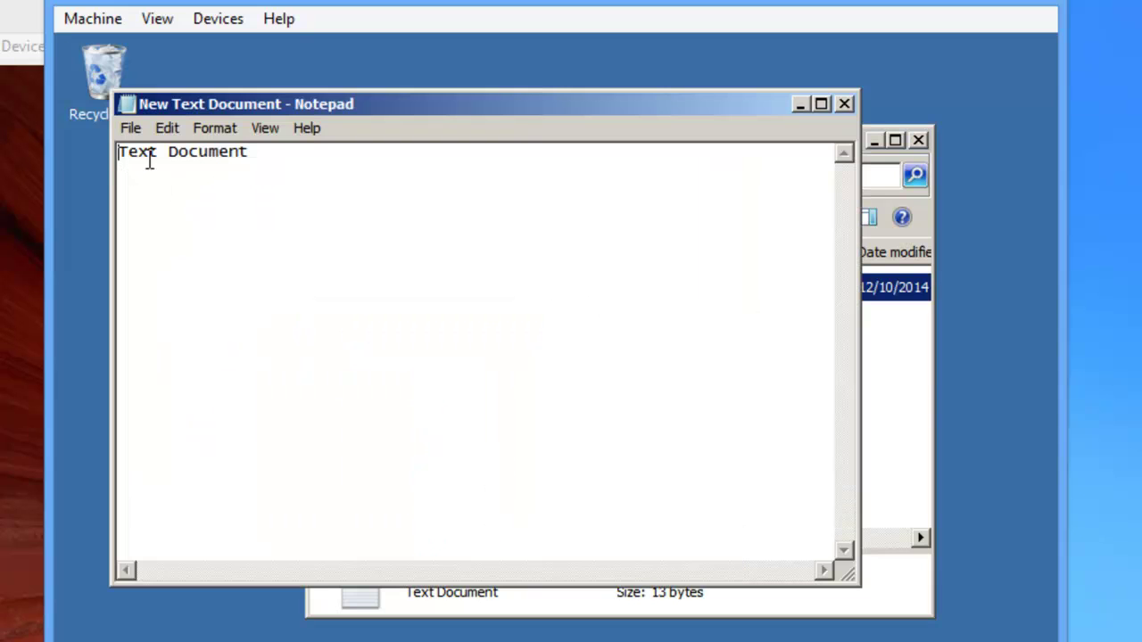
{"action": "left_click", "coordinate": [264, 153]}
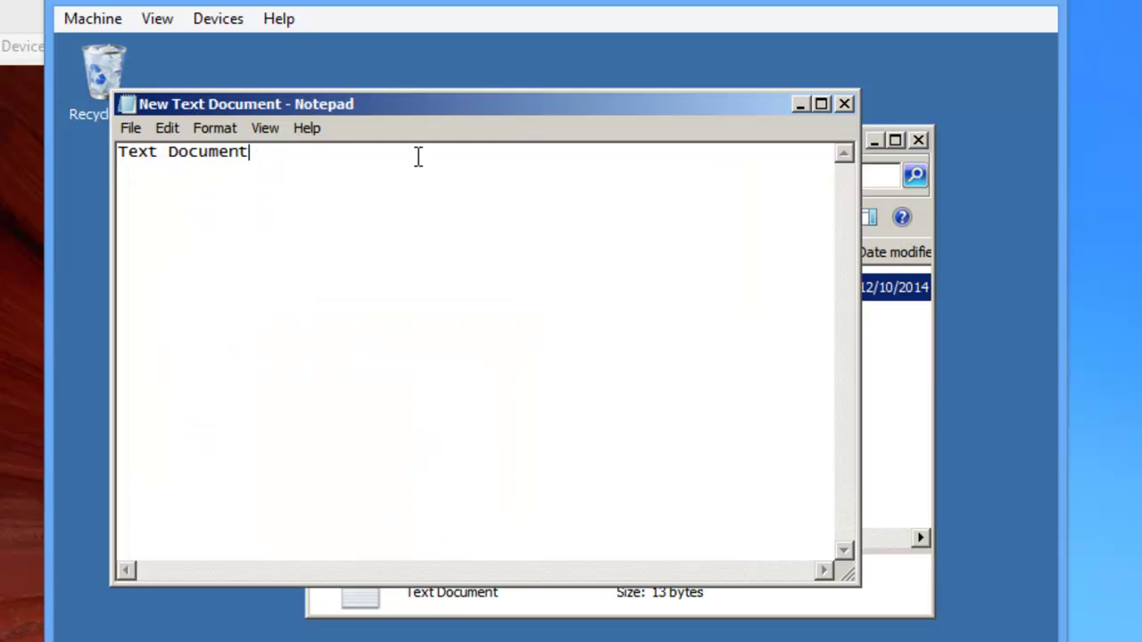
{"action": "left_click", "coordinate": [844, 102]}
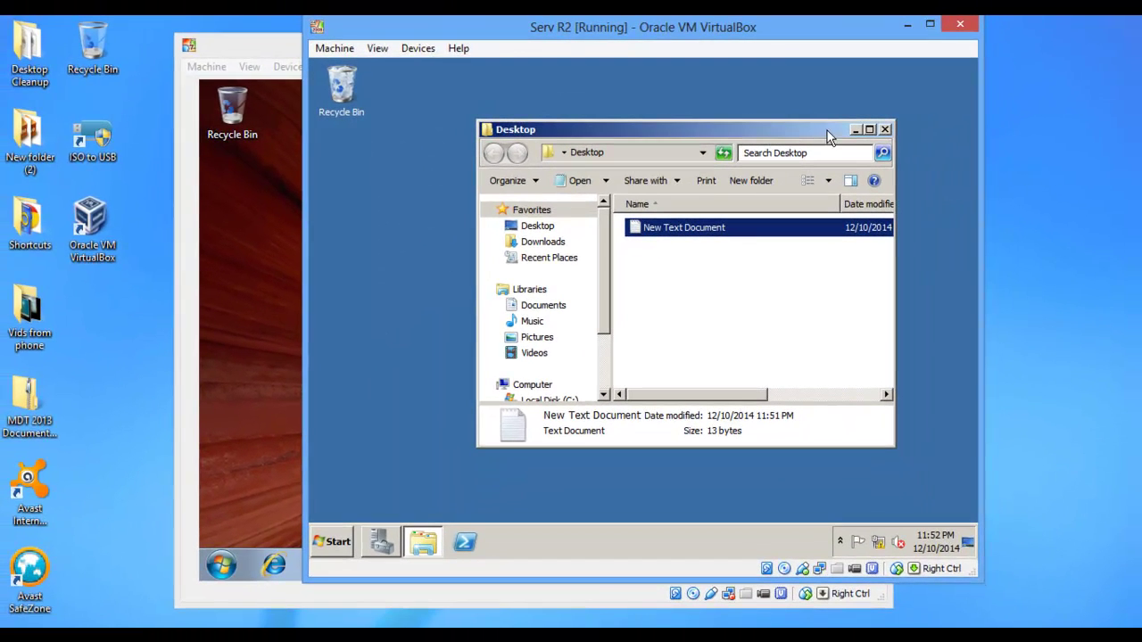
{"action": "left_click", "coordinate": [885, 130]}
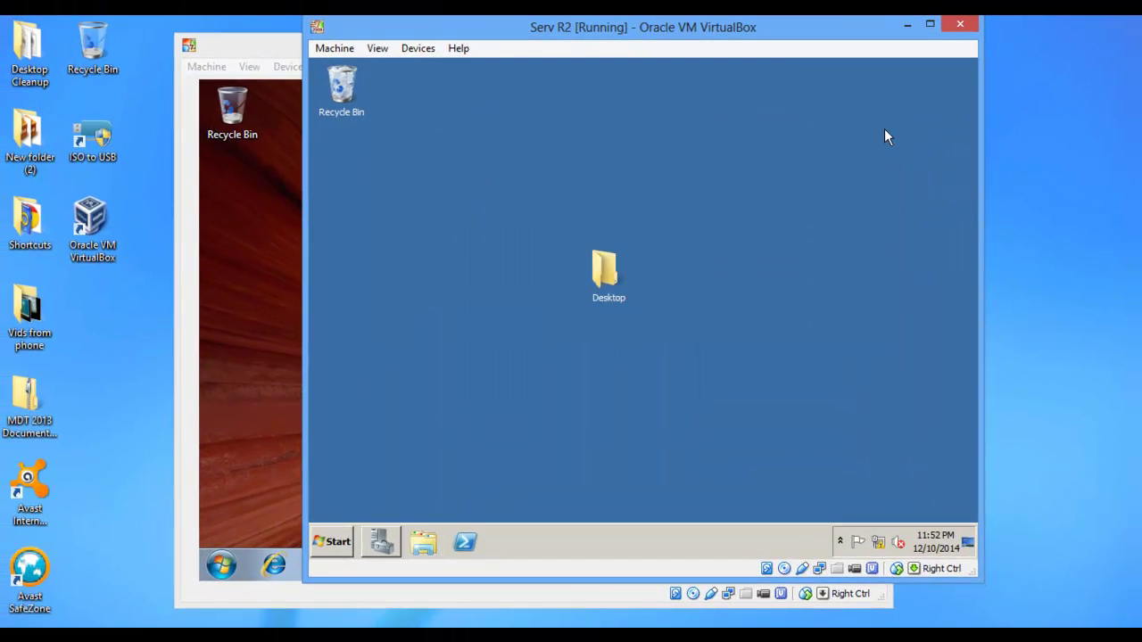